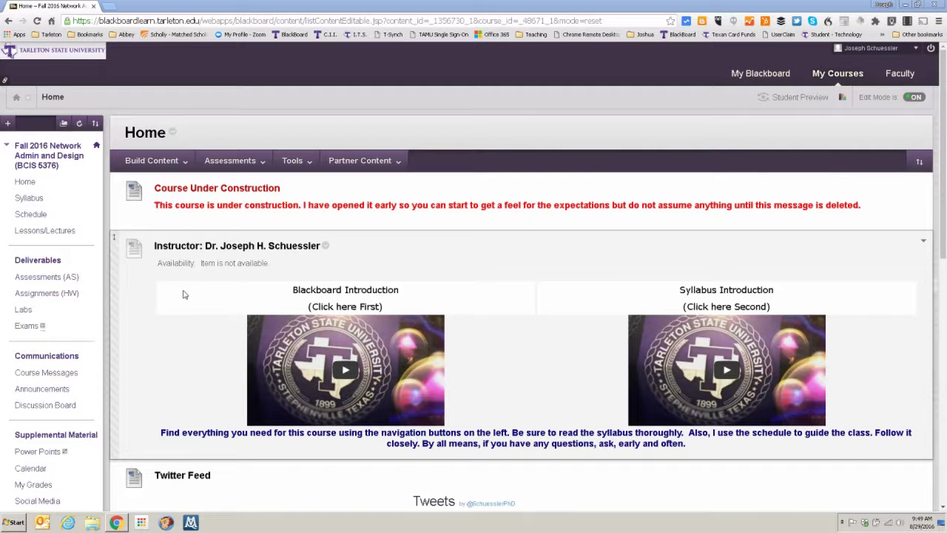
Make the Power Points course link visible to students with Show Link
scroll(174, 324, down, 4)
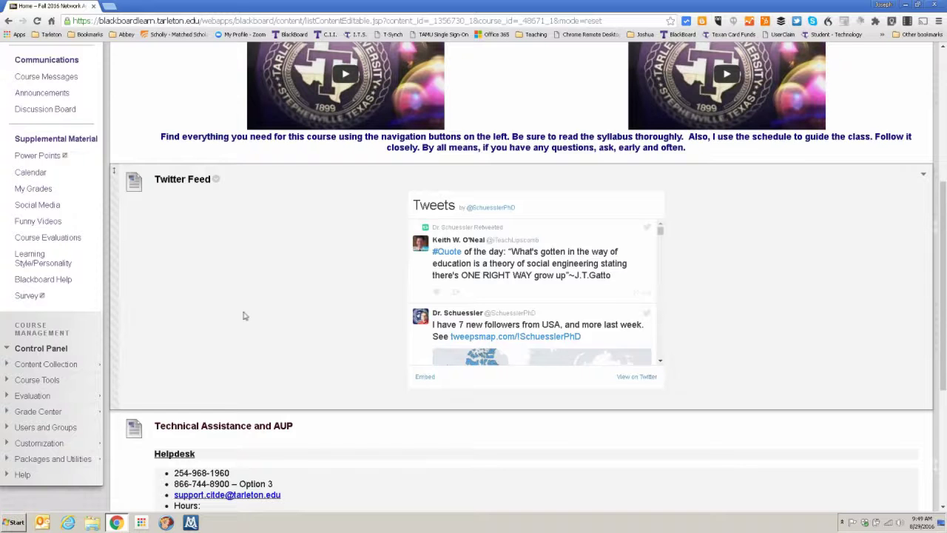
scroll(243, 315, down, 4)
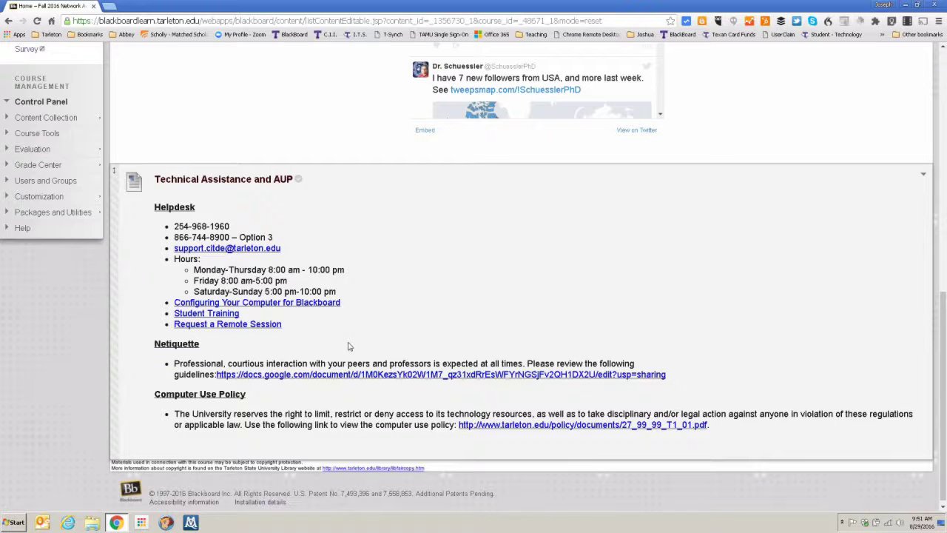
scroll(351, 346, up, 15)
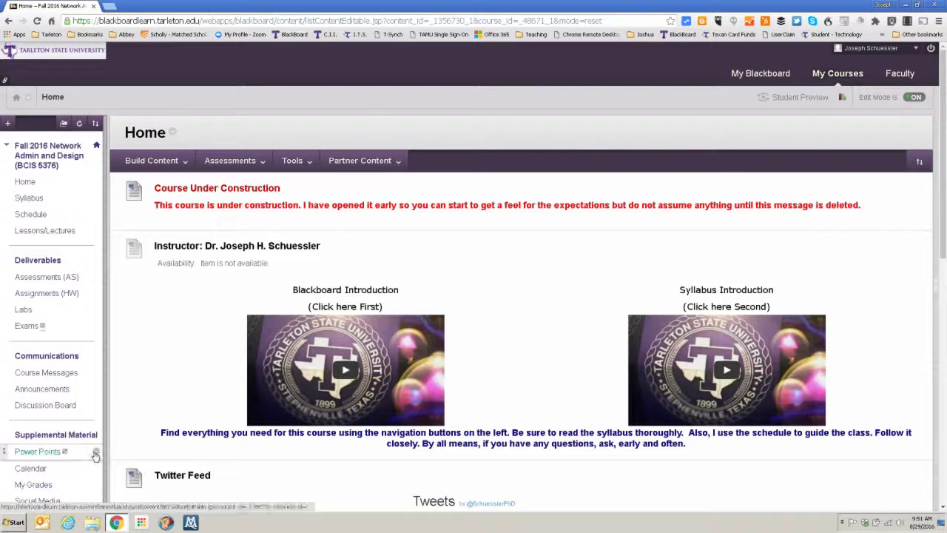
click(95, 455)
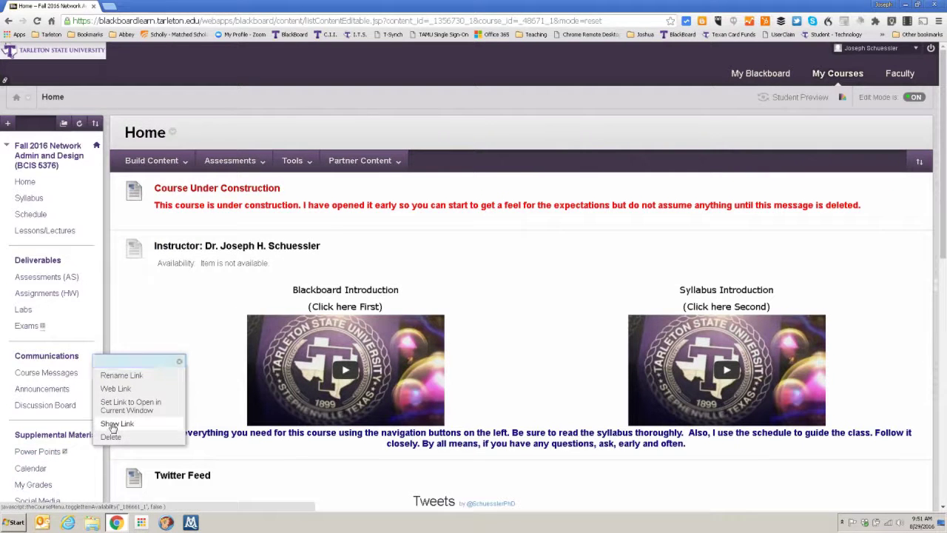
click(111, 428)
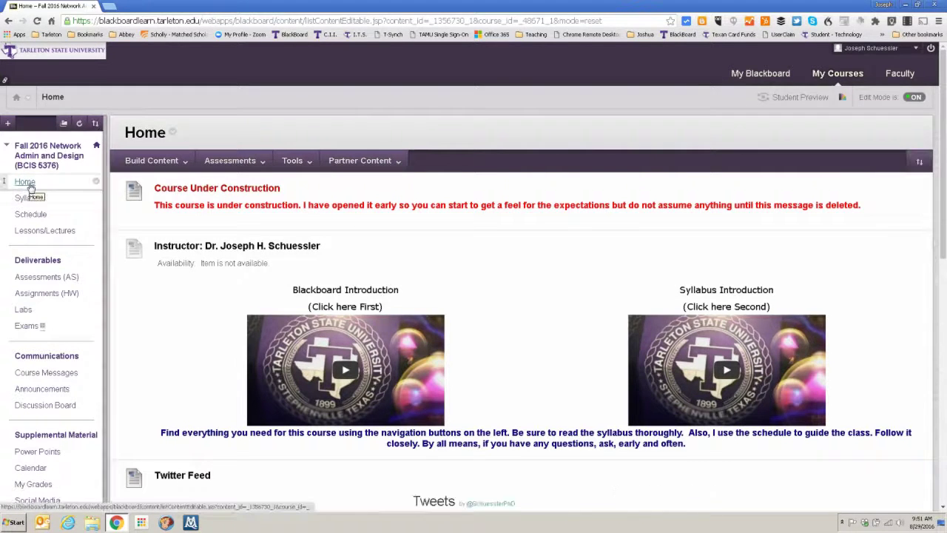
Preview the Syllabus and Schedule documents, then go to the Lessons/Lectures page
click(29, 198)
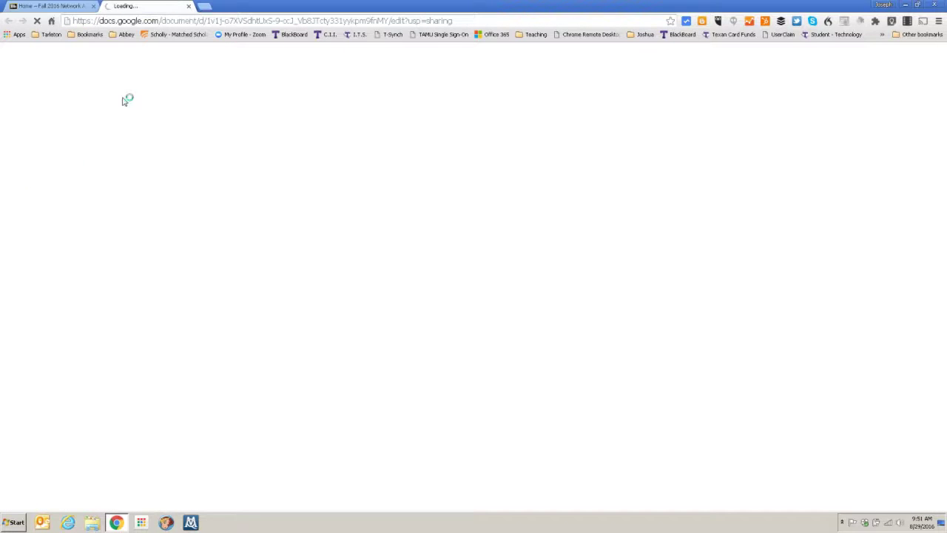
click(189, 6)
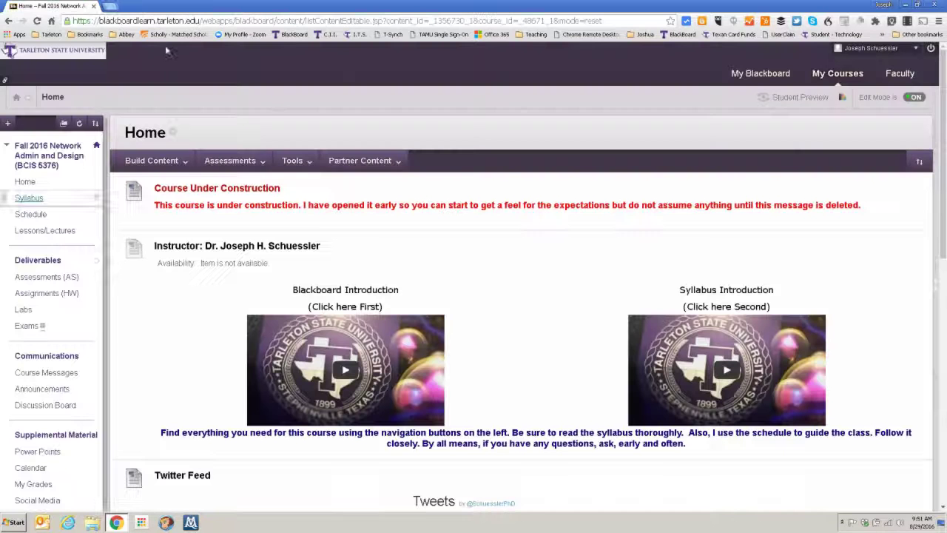
click(34, 215)
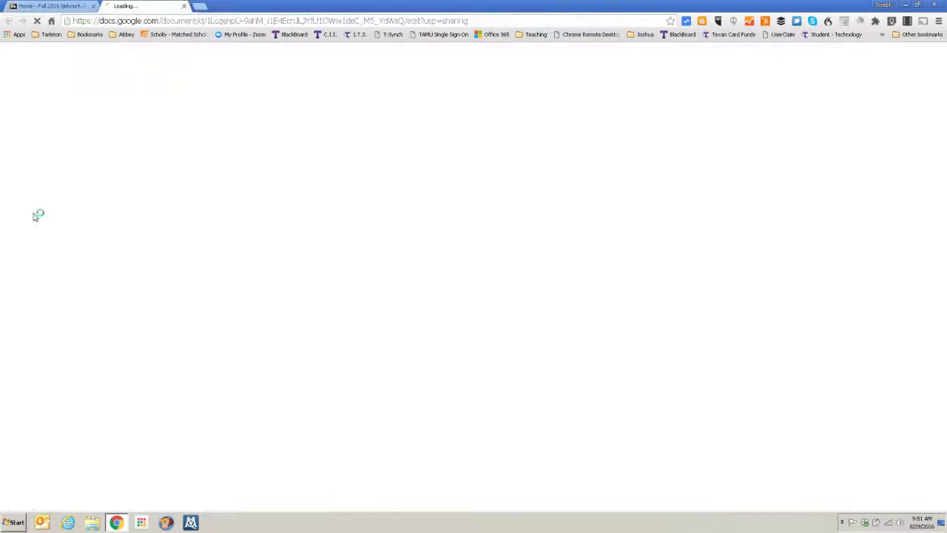
click(188, 7)
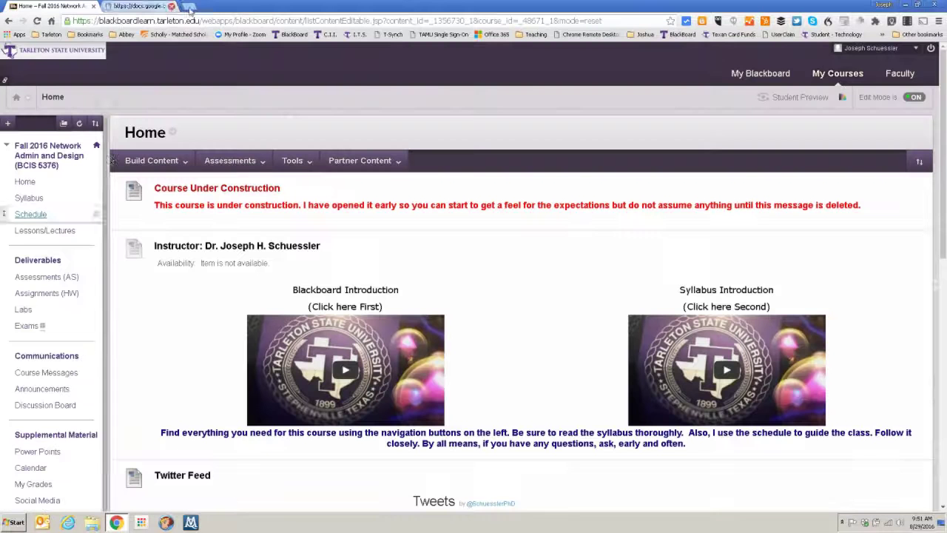
click(60, 232)
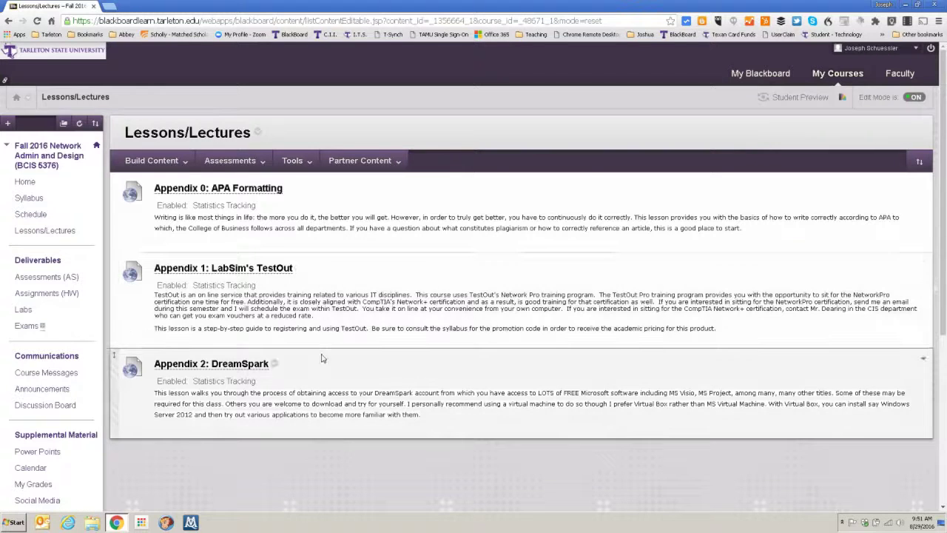
Check the assessment-adding options, highlight Appendix 1's Network Pro training note, then go to Assessments (AS)
click(230, 160)
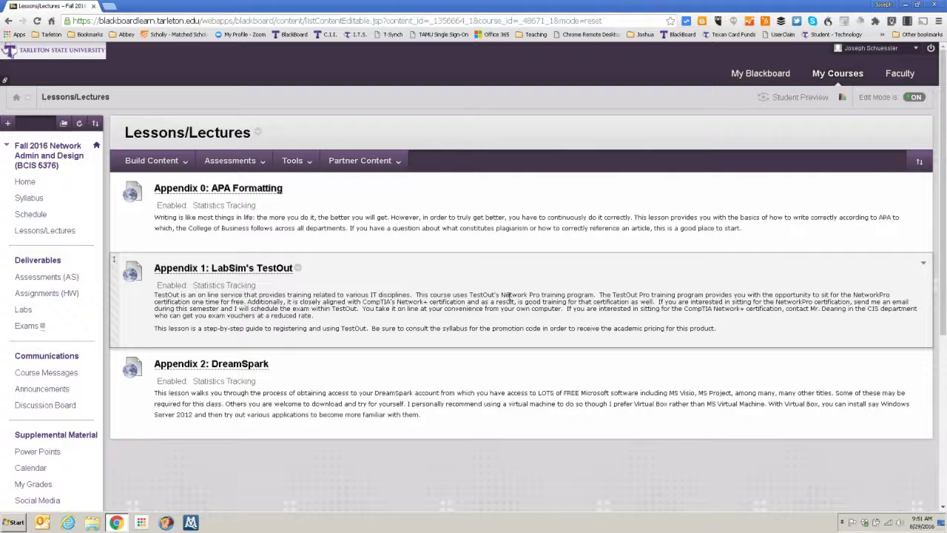
drag(509, 296, 557, 296)
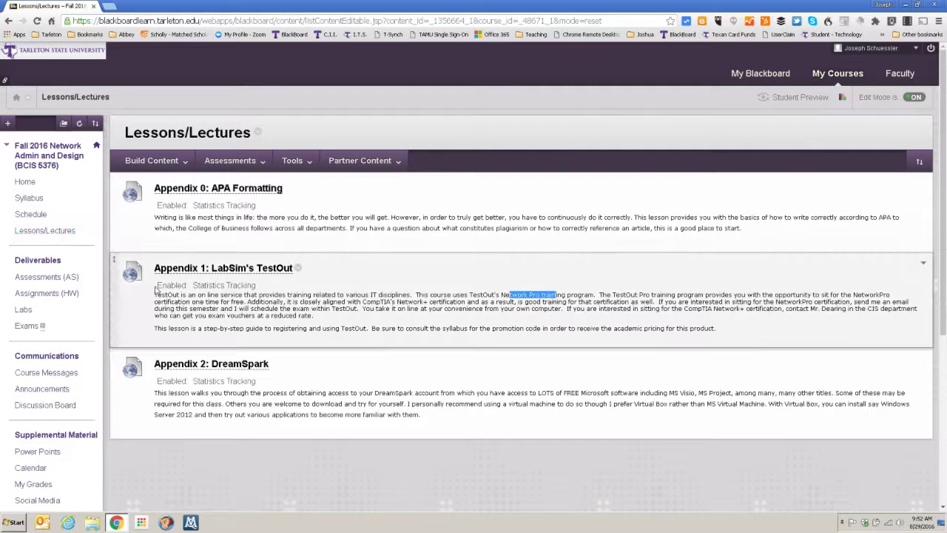
click(41, 281)
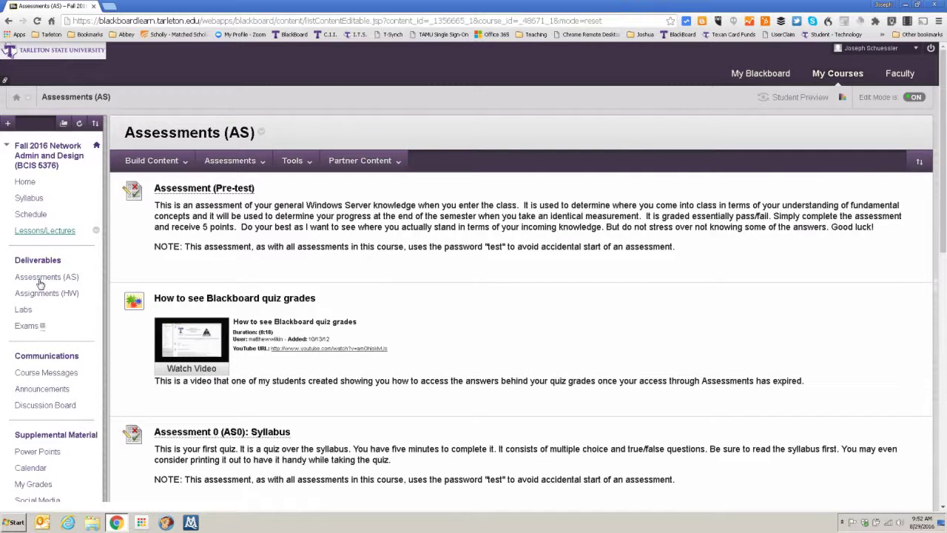
Turn Edit Mode off, enter Student Preview, and reopen the Assessments (AS) page
click(916, 98)
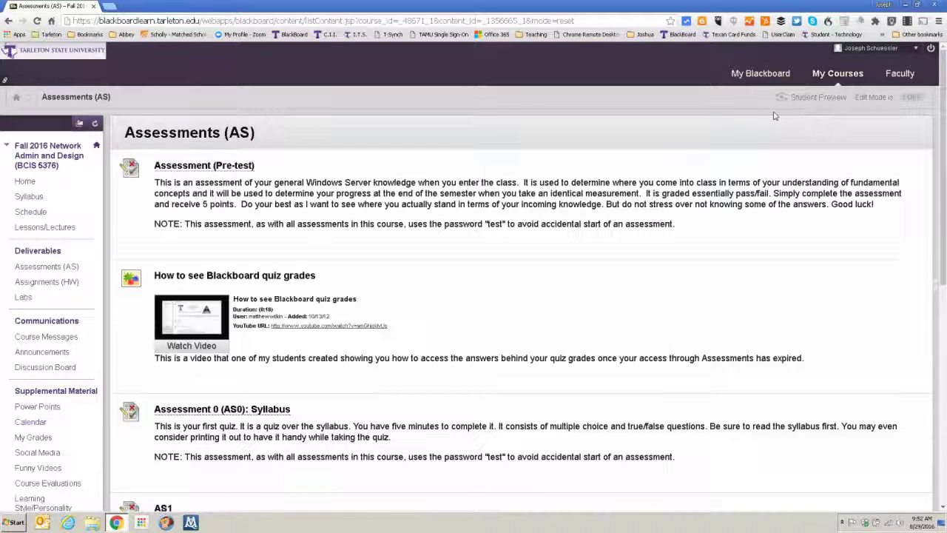
click(806, 99)
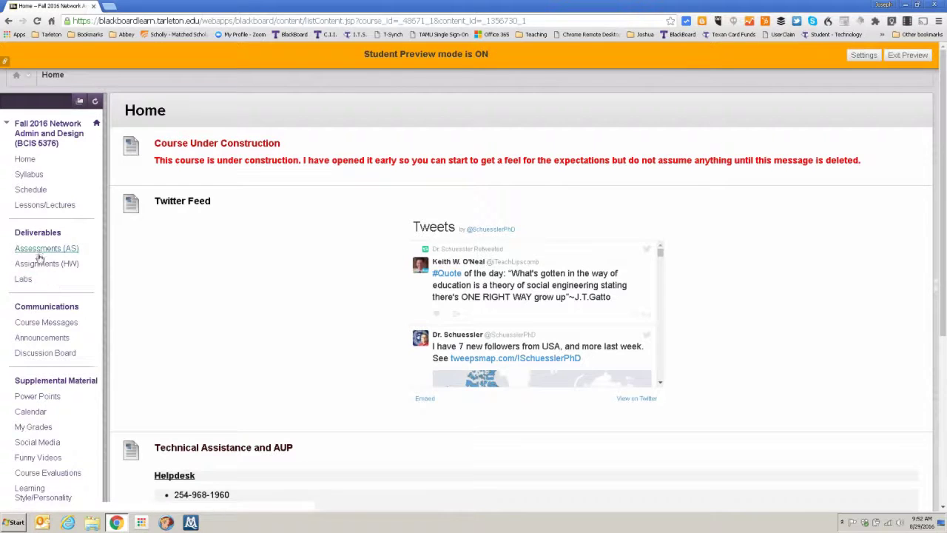
click(39, 251)
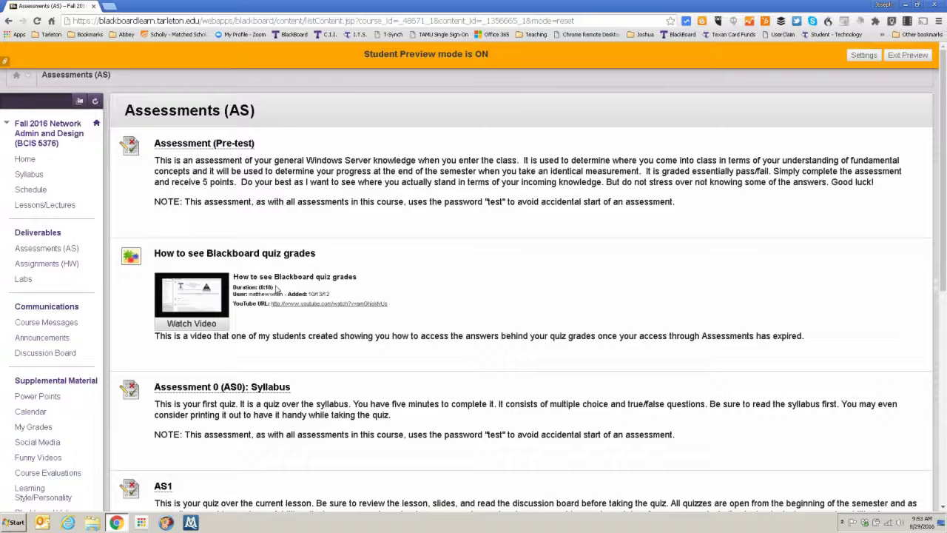
Scroll down the assessments list and open the AS1 quiz's Begin page
scroll(279, 419, down, 2)
scroll(273, 371, down, 1)
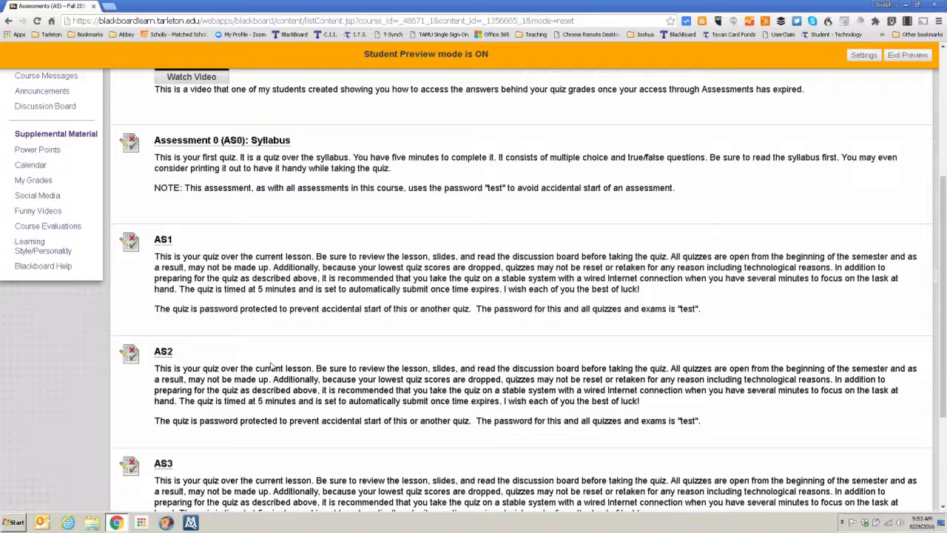
scroll(208, 400, down, 2)
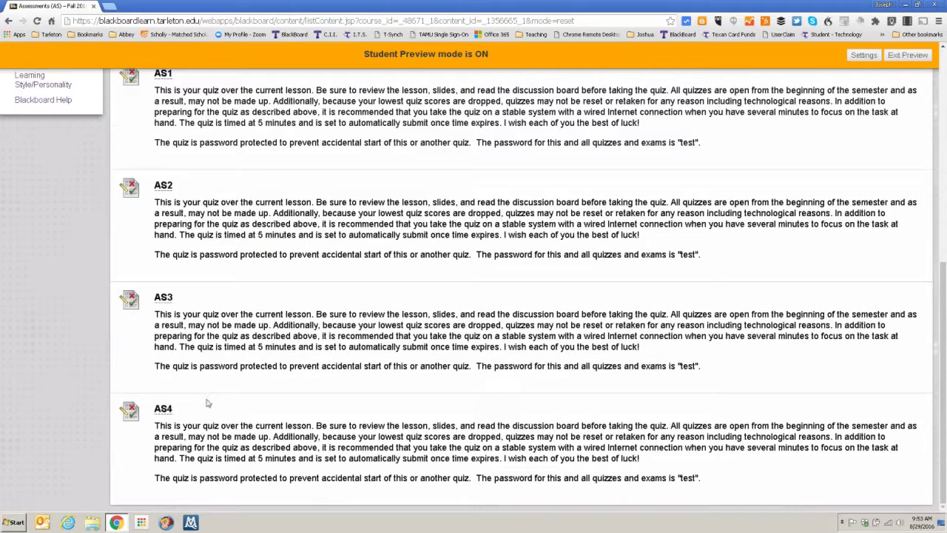
scroll(207, 403, up, 5)
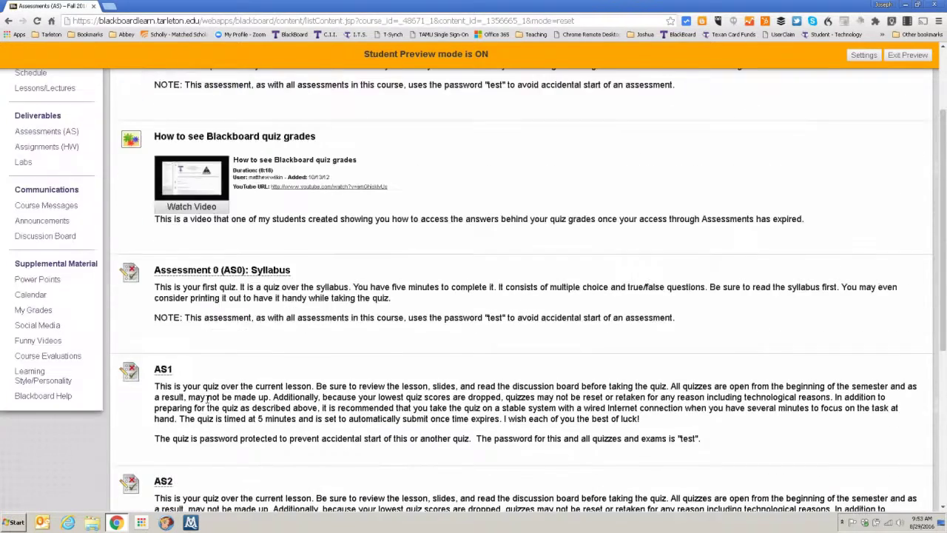
scroll(208, 403, down, 4)
scroll(208, 403, down, 1)
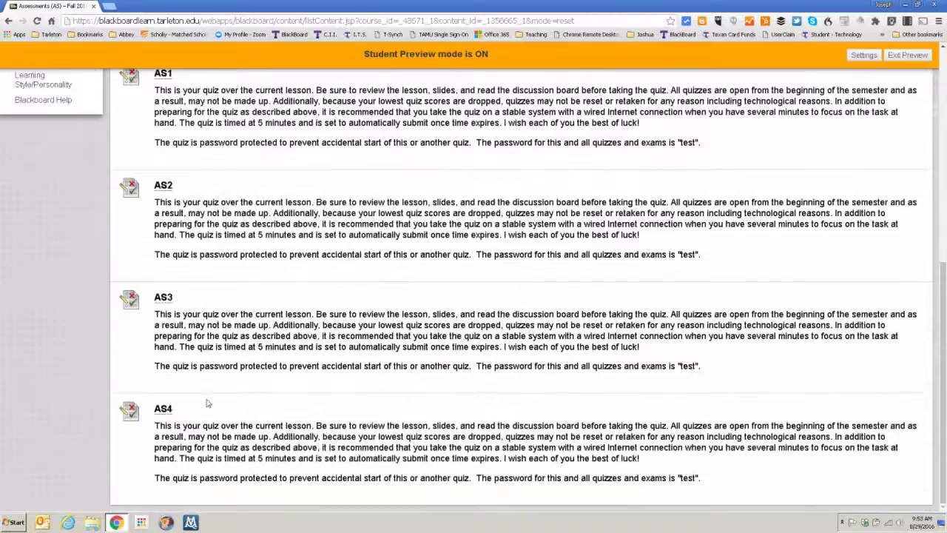
scroll(208, 403, up, 5)
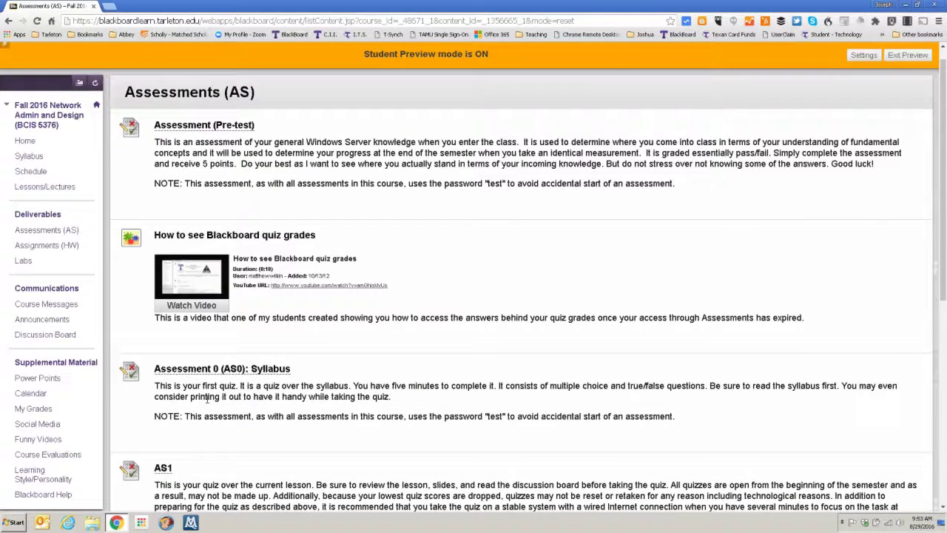
scroll(185, 383, down, 2)
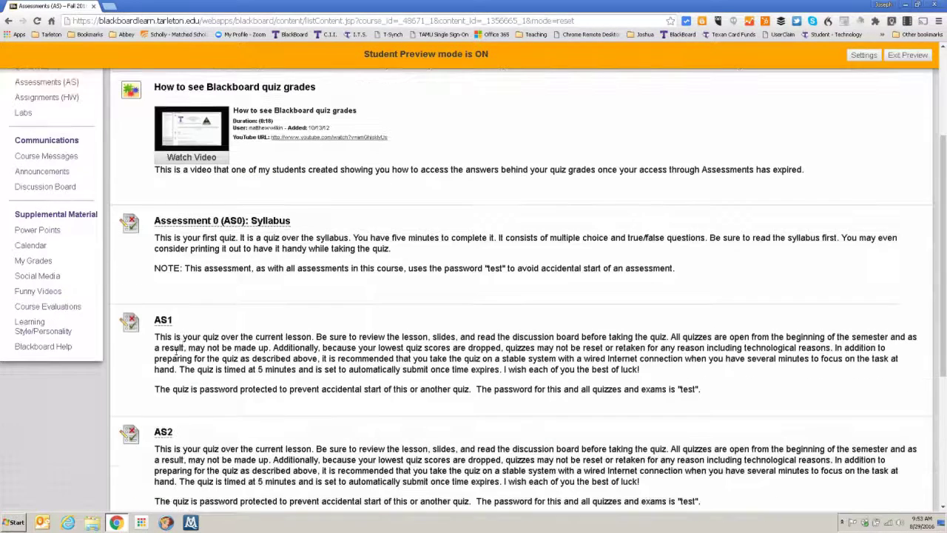
click(166, 323)
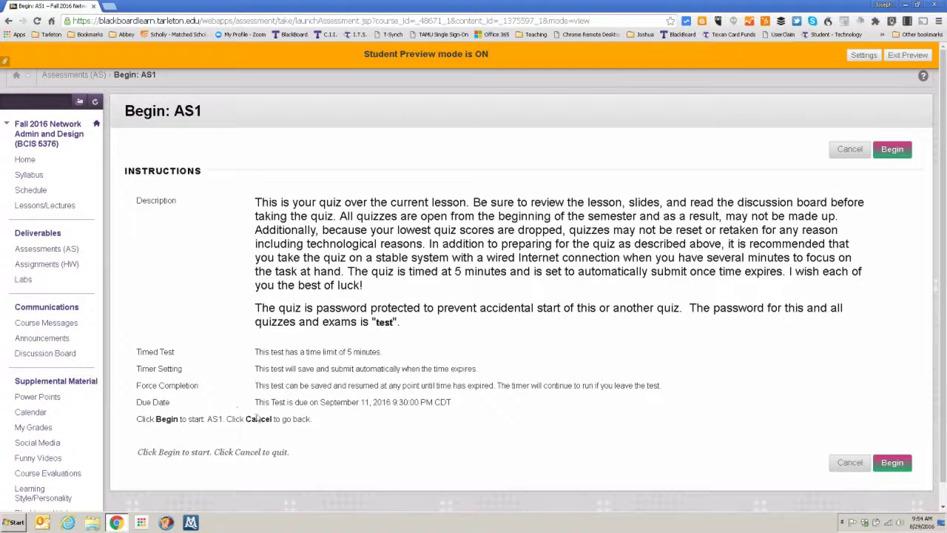
Begin AS1, enter the access password, cancel, highlight the password, then open Assignments (HW)
click(888, 466)
text(test)
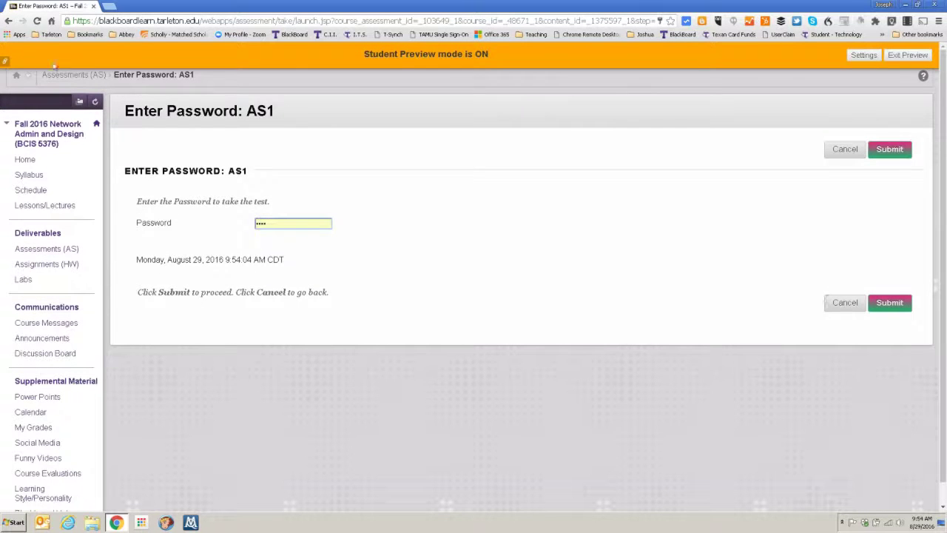
click(845, 304)
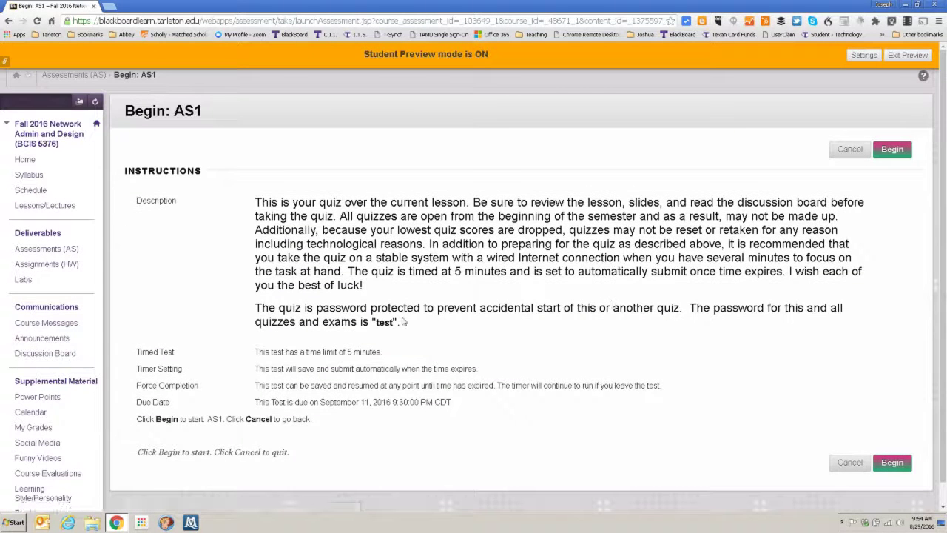
drag(398, 322, 377, 326)
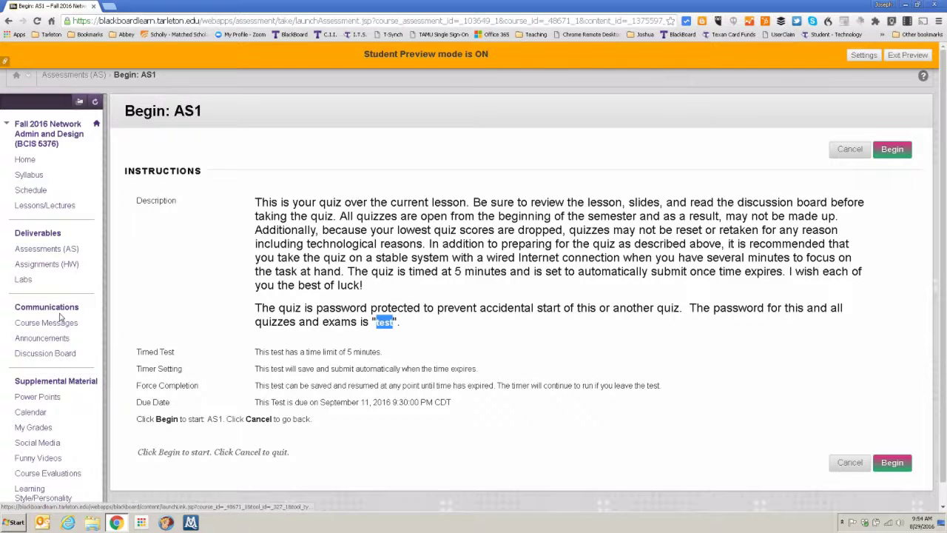
click(40, 266)
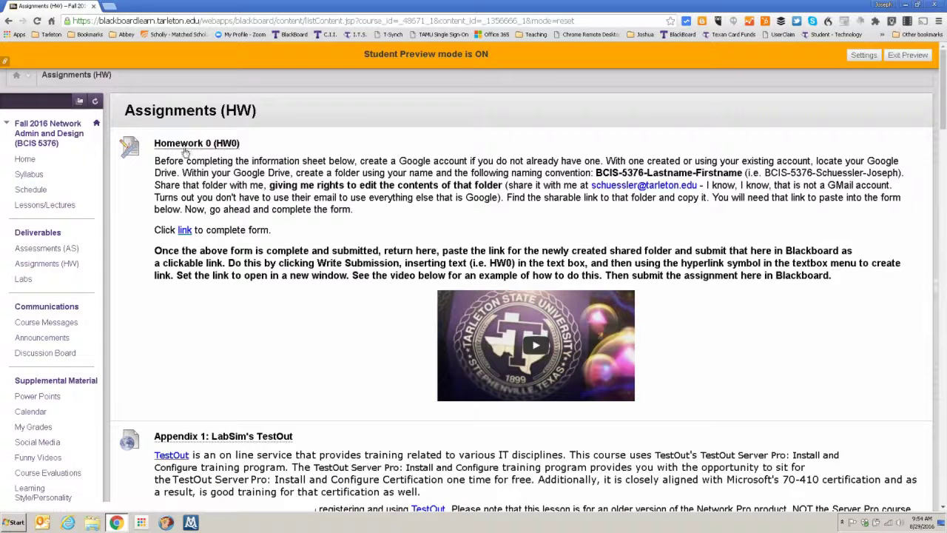
Open the Homework 0 information sheet Google Form, then close it
click(186, 230)
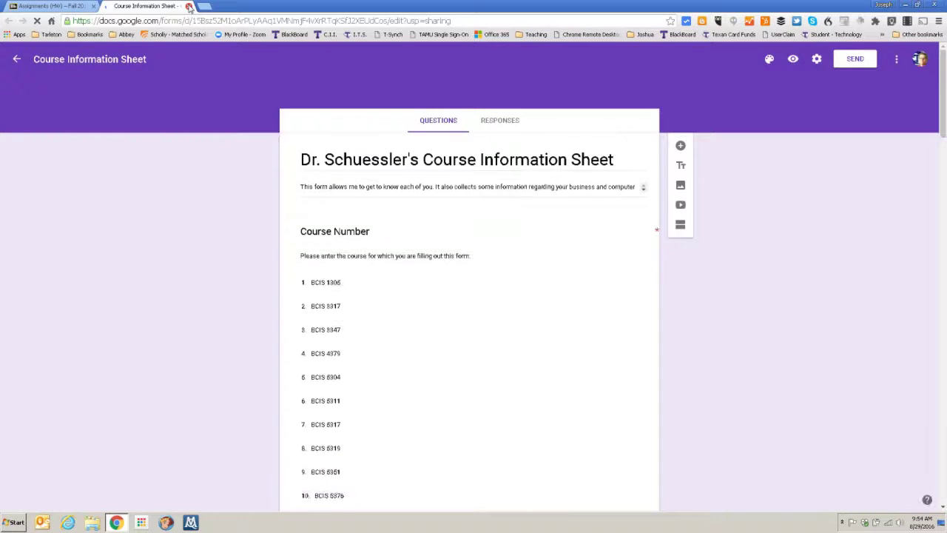
click(189, 6)
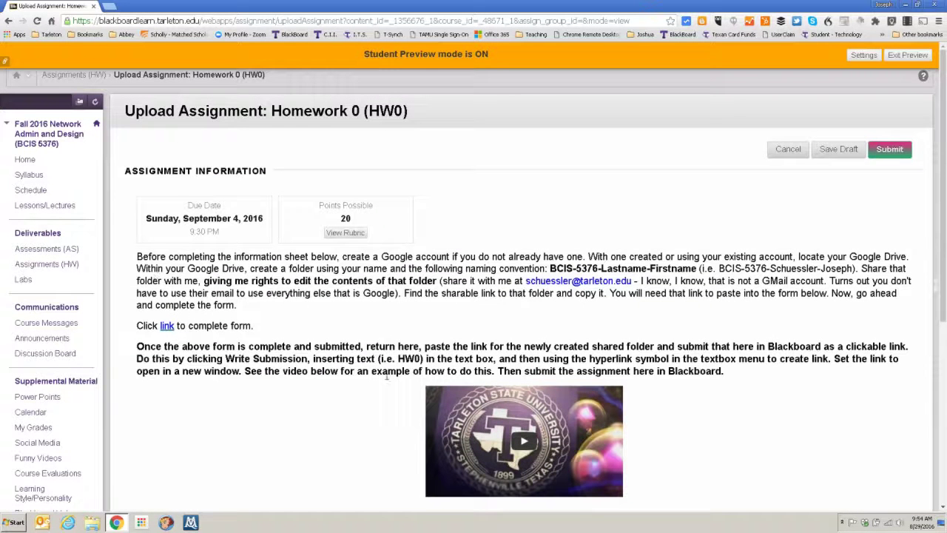
click(352, 232)
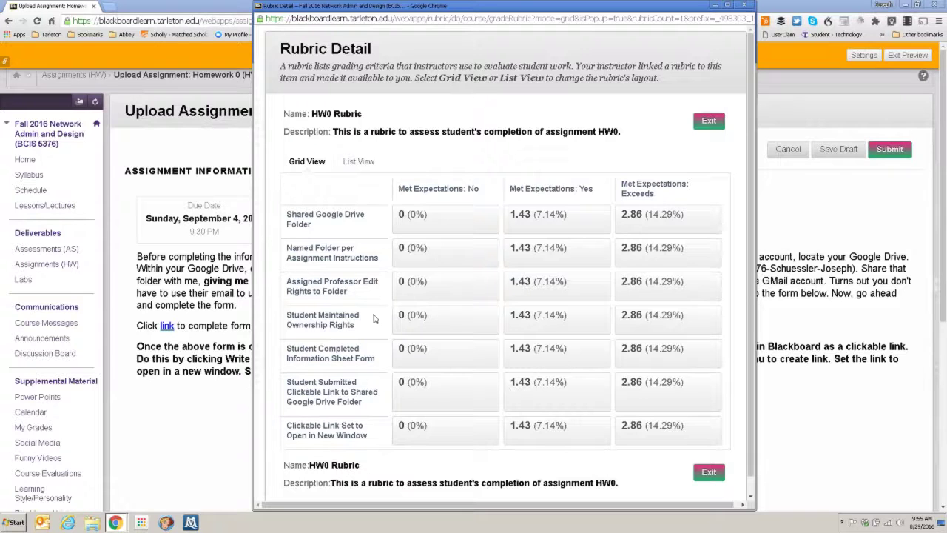
click(709, 472)
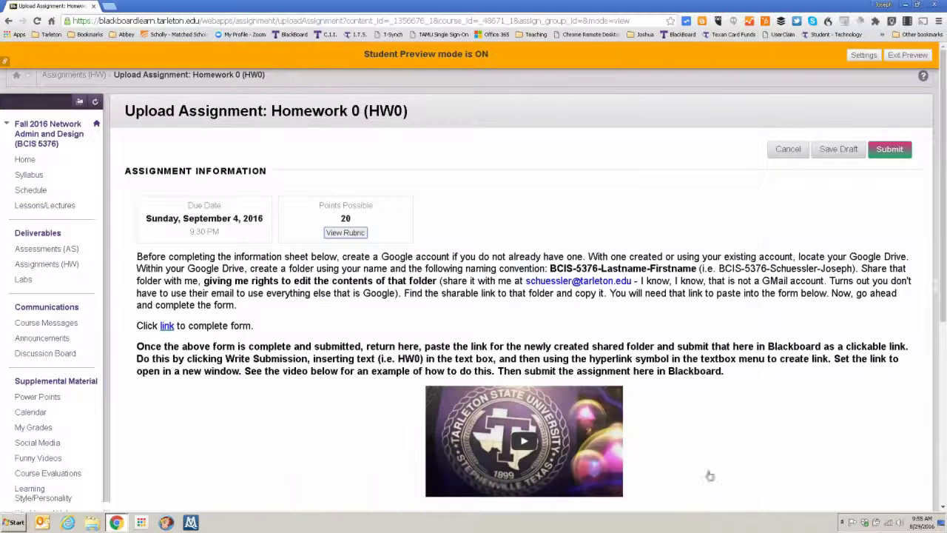
scroll(513, 360, down, 3)
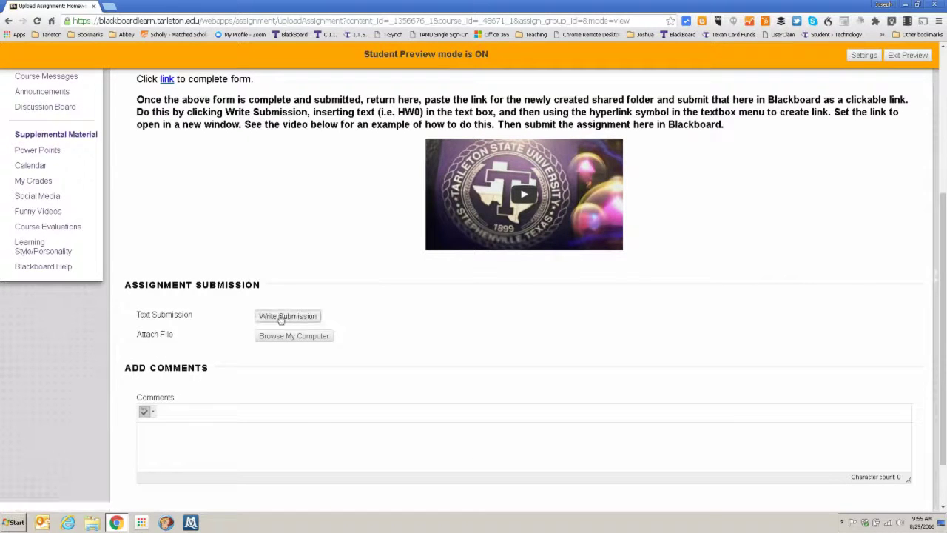
Open the HW0 text submission editor, type 'Link', and select the word
click(200, 433)
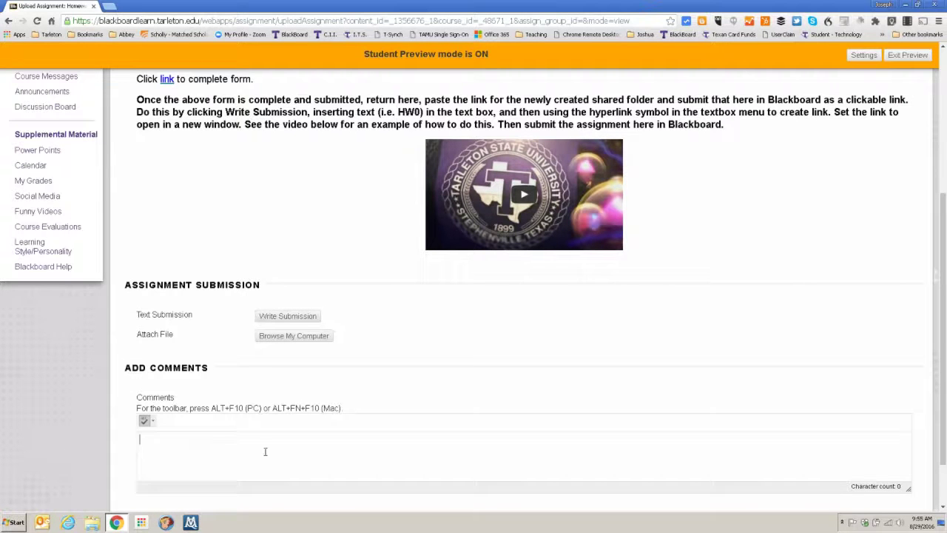
click(288, 317)
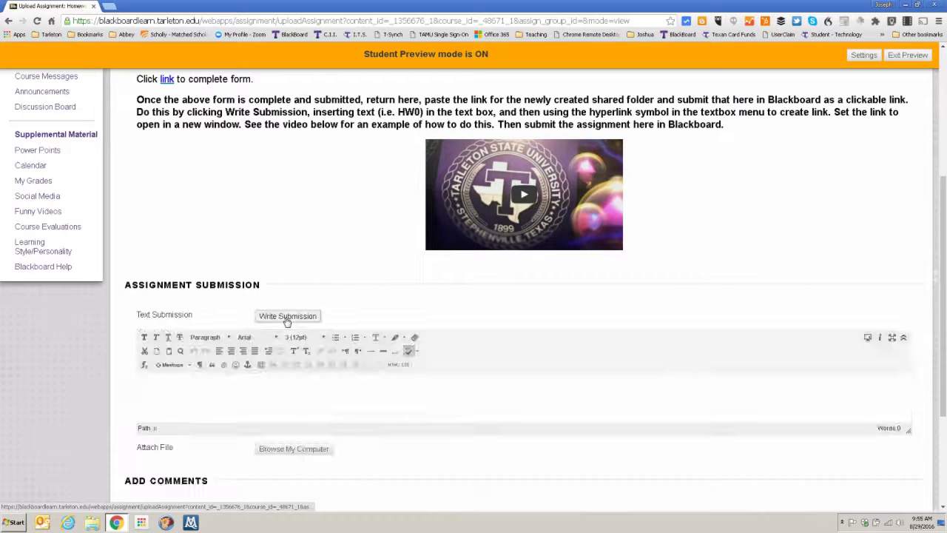
click(160, 388)
text(Link)
key(shift+Left)
key(shift+Left)
key(shift+Left)
key(shift+Left)
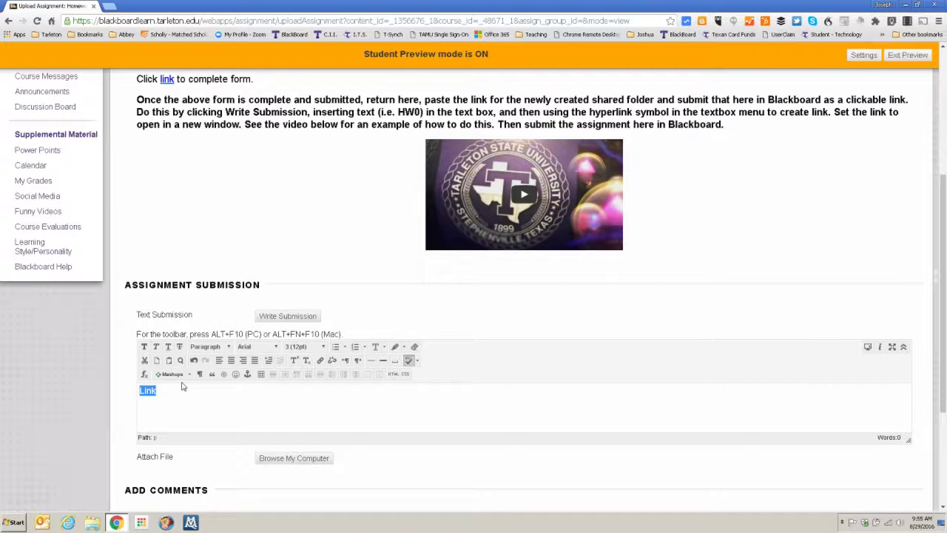
Try a New Window link target, view the example links video, then cancel the submission
click(320, 361)
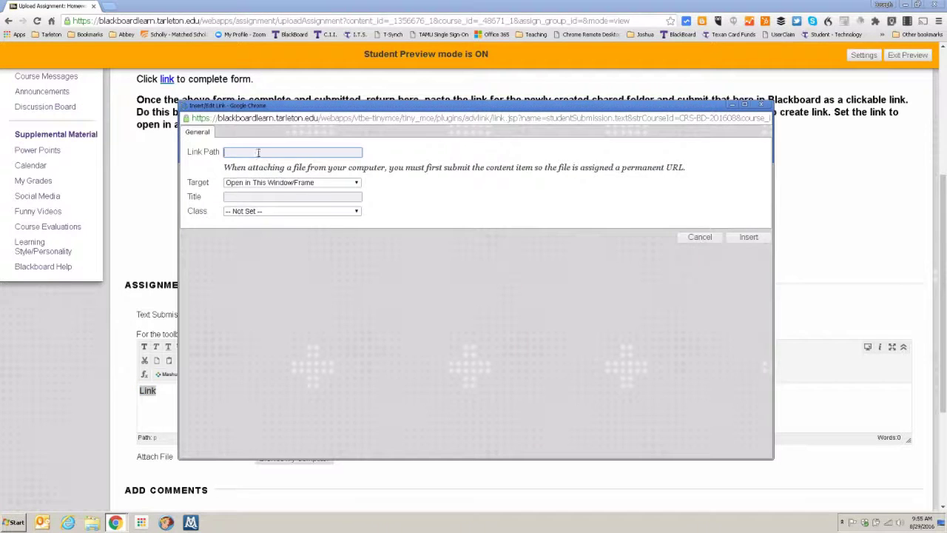
click(278, 184)
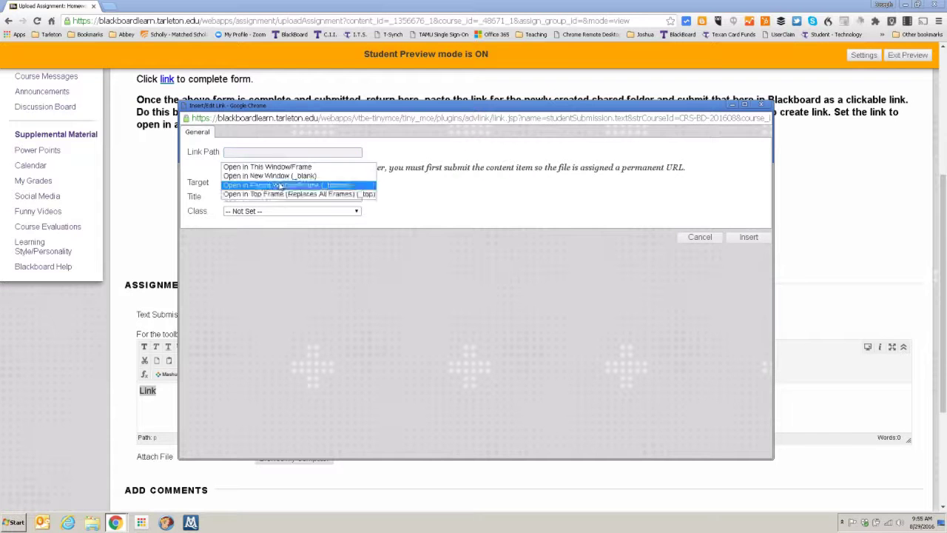
click(281, 176)
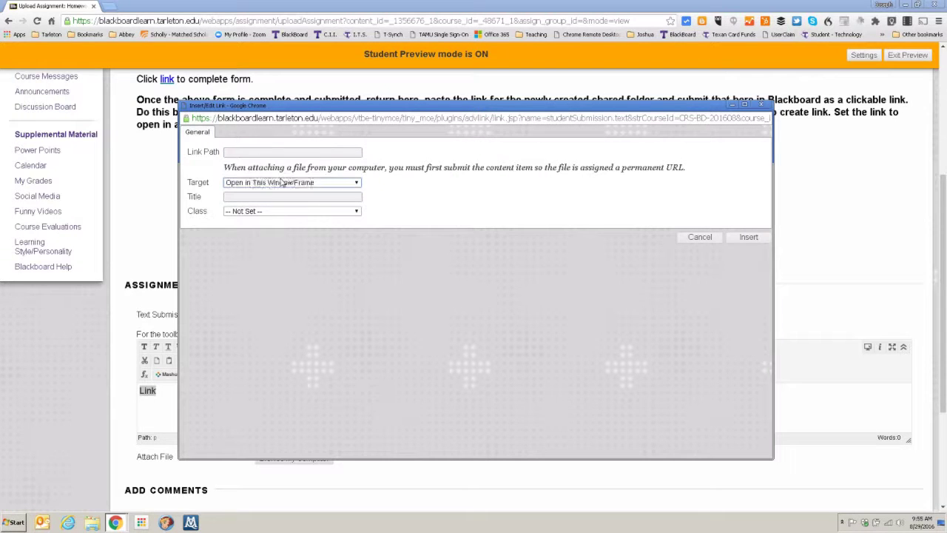
click(763, 105)
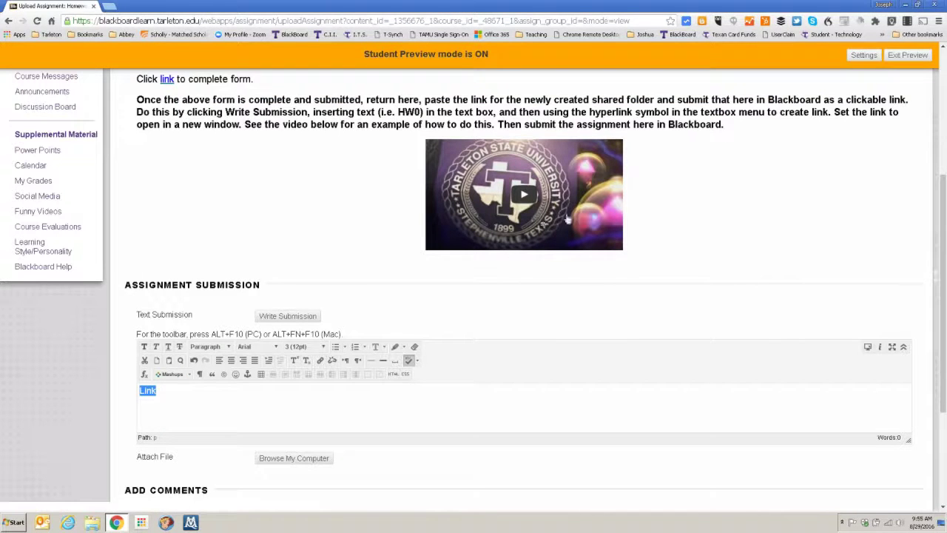
click(487, 224)
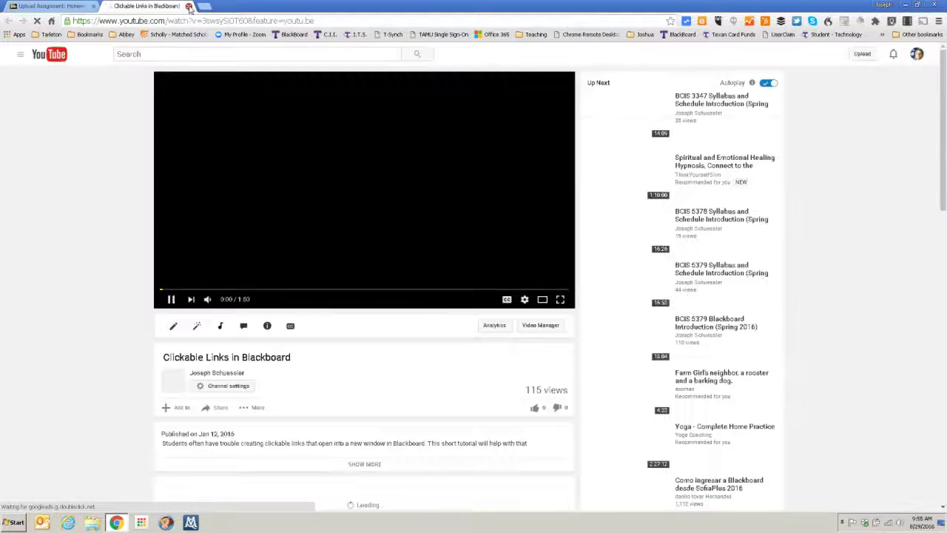
click(188, 6)
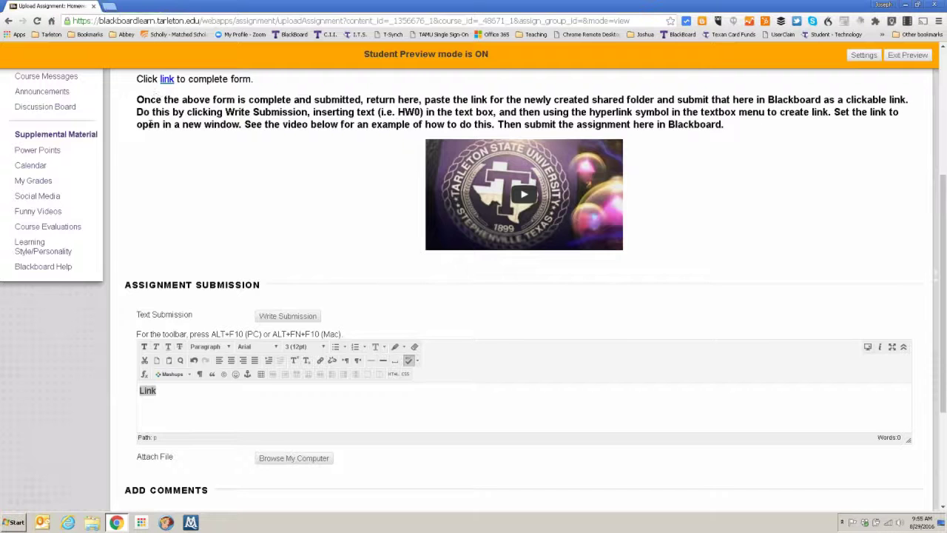
scroll(148, 124, up, 3)
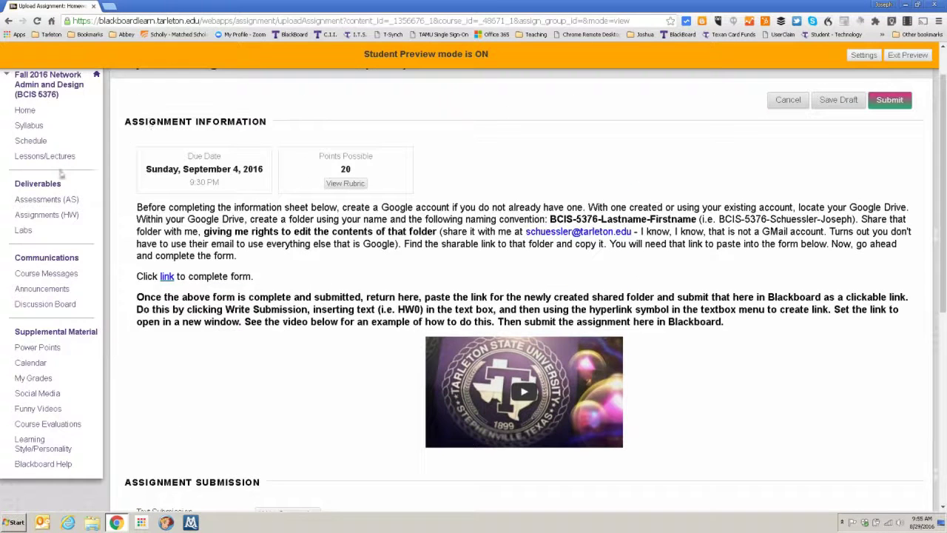
click(788, 99)
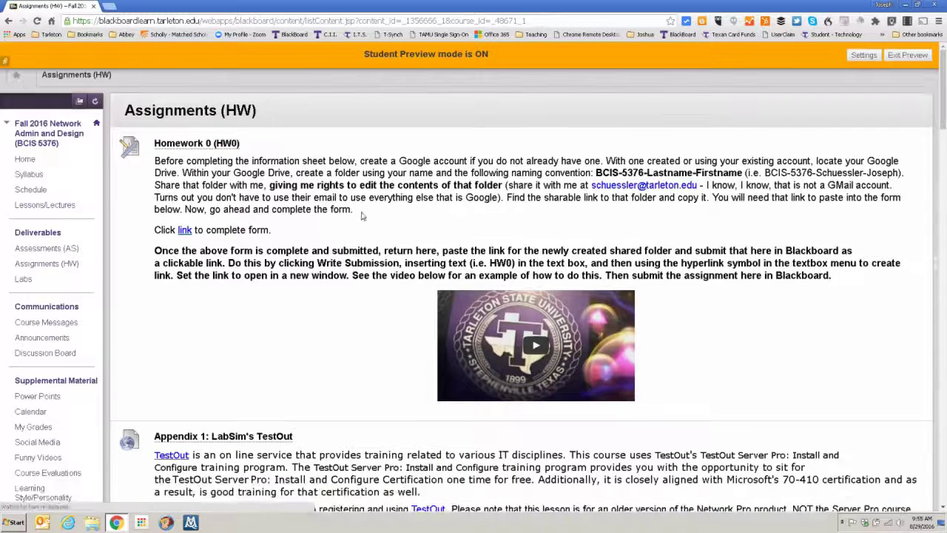
Scroll to the TestOut appendix and highlight the promotion code, LabSim course line and class name
scroll(353, 213, down, 1)
scroll(353, 213, down, 3)
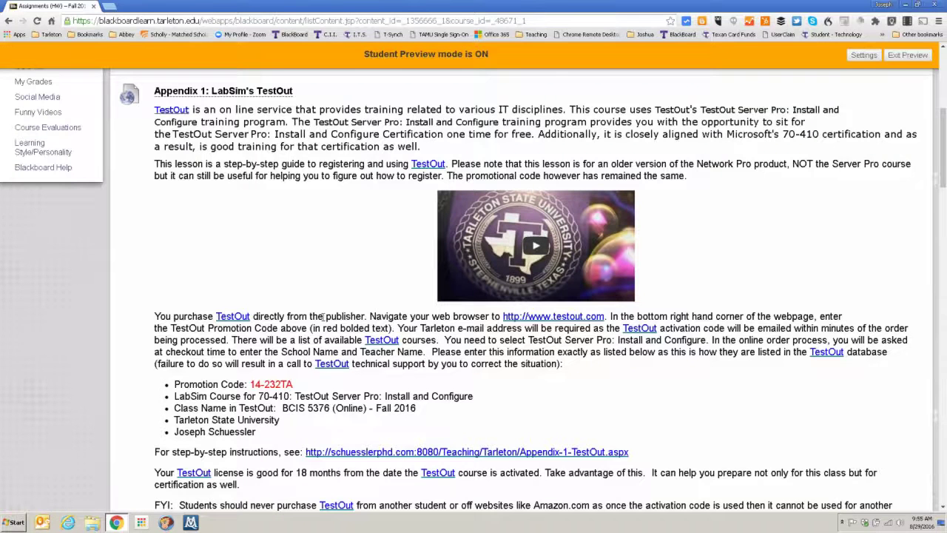
scroll(323, 317, down, 3)
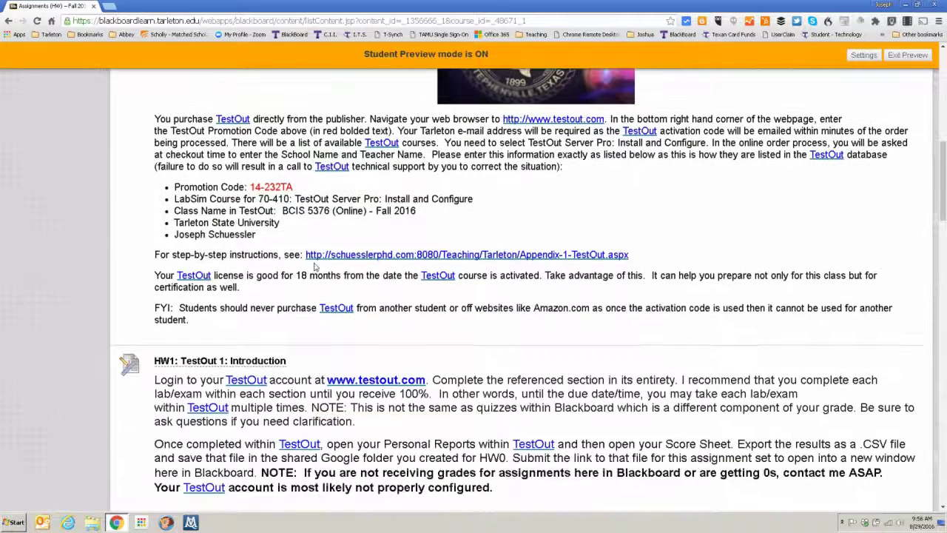
drag(288, 188, 249, 188)
drag(476, 200, 175, 199)
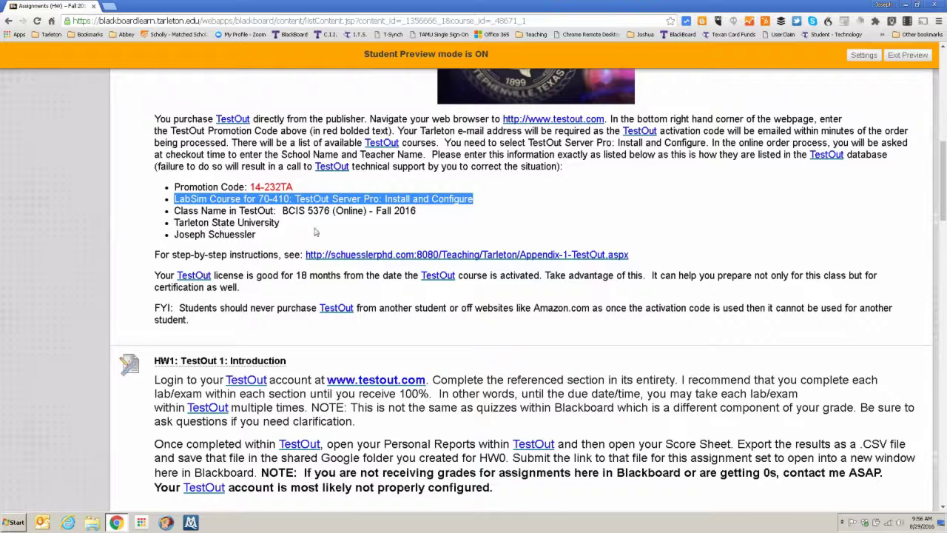
drag(419, 212, 282, 213)
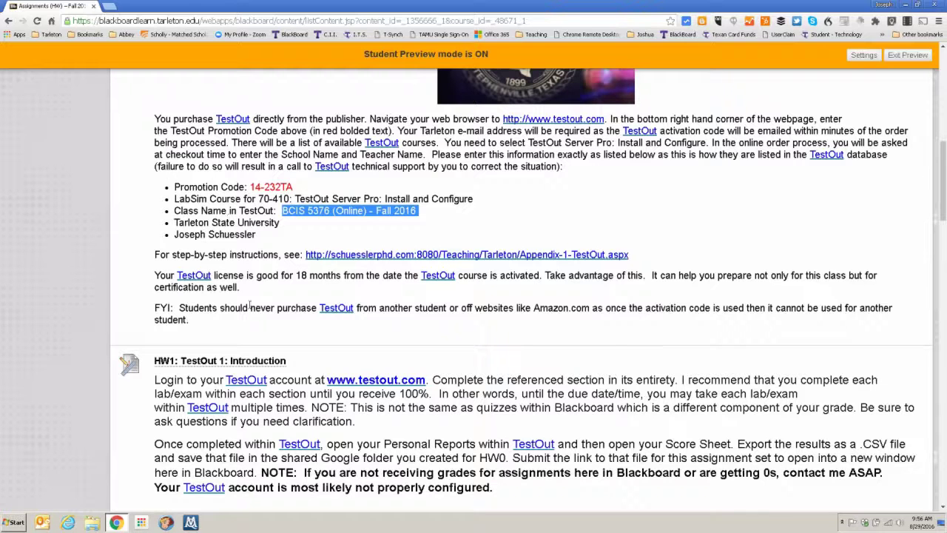
Scroll through the HW1–HW5 entries and back up to the top
scroll(250, 306, down, 3)
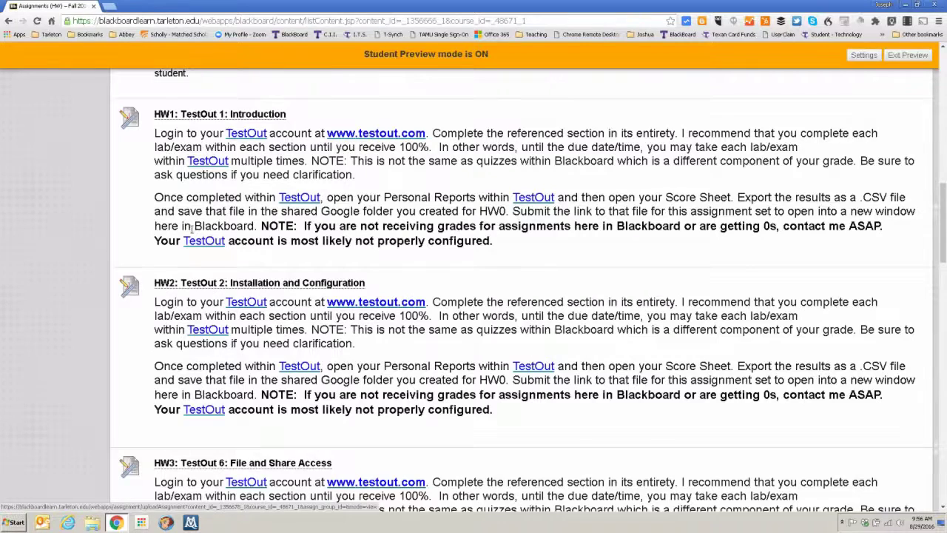
scroll(185, 201, down, 2)
scroll(187, 227, up, 2)
scroll(287, 320, down, 2)
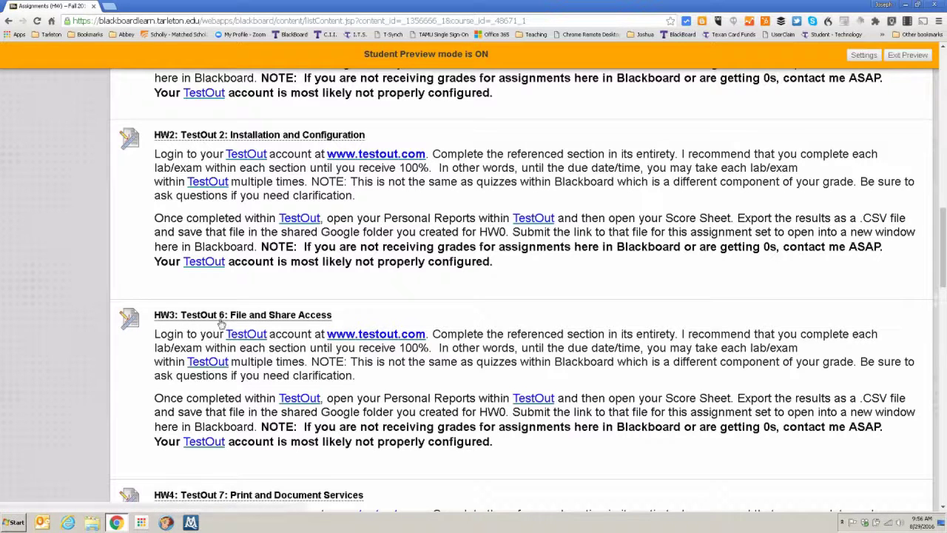
scroll(222, 320, down, 4)
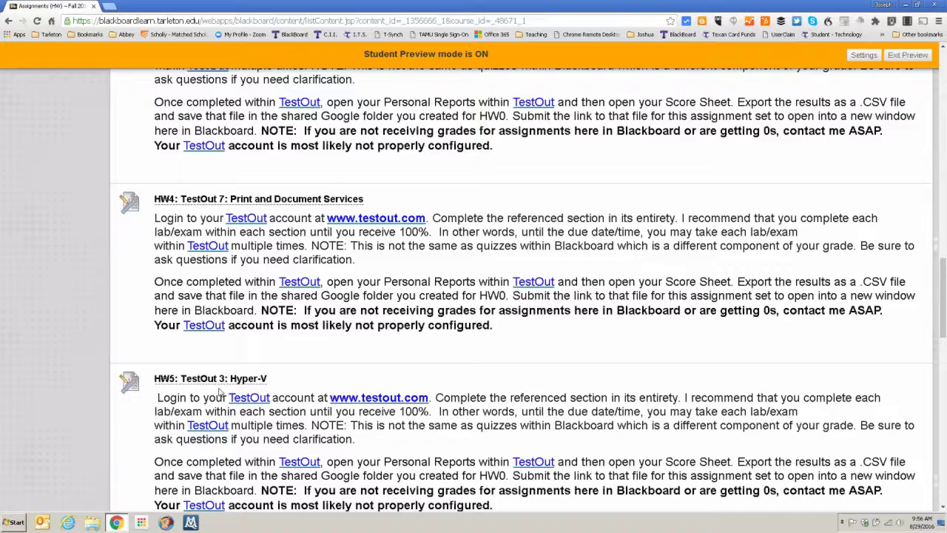
scroll(219, 392, up, 15)
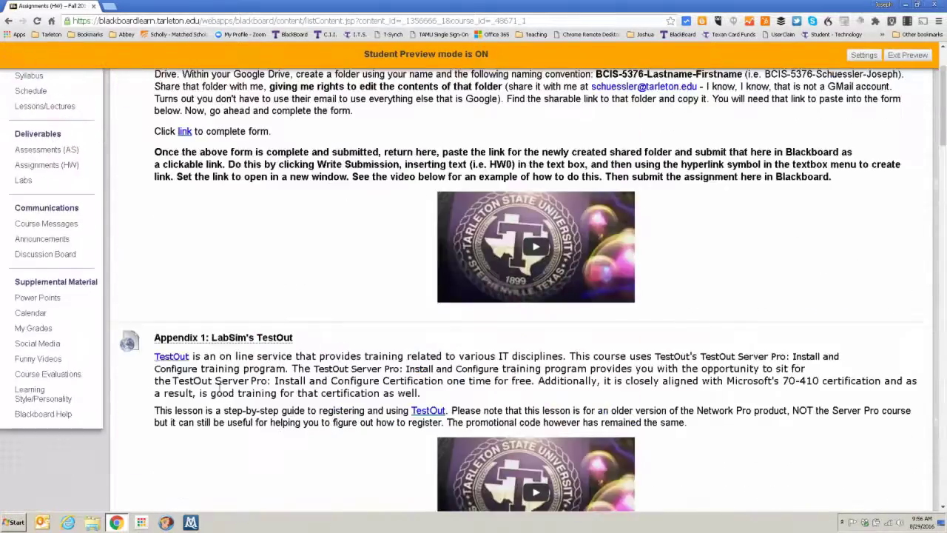
scroll(219, 386, up, 3)
In Labs, view the Lab 0 blog post, highlight Lab1.png, and open Lab 0's submission page
click(23, 279)
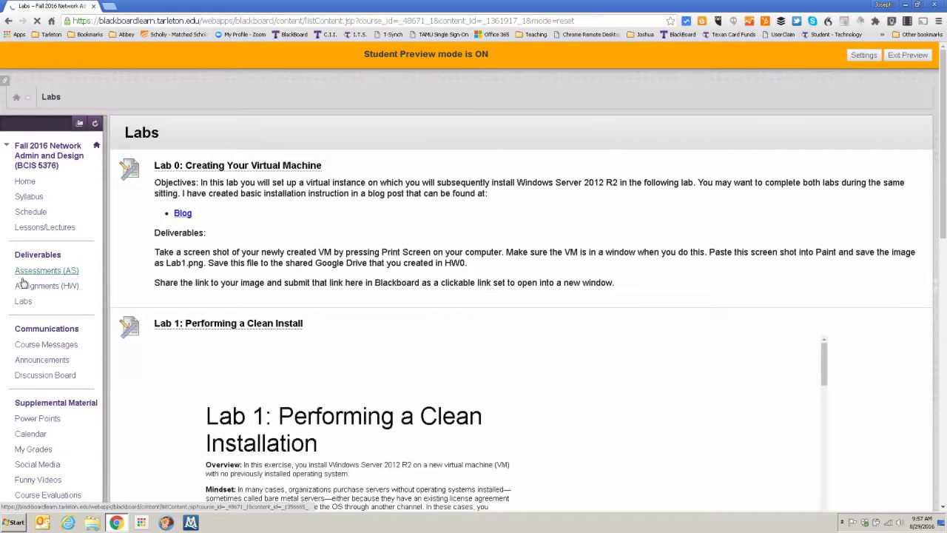
scroll(23, 282, down, 1)
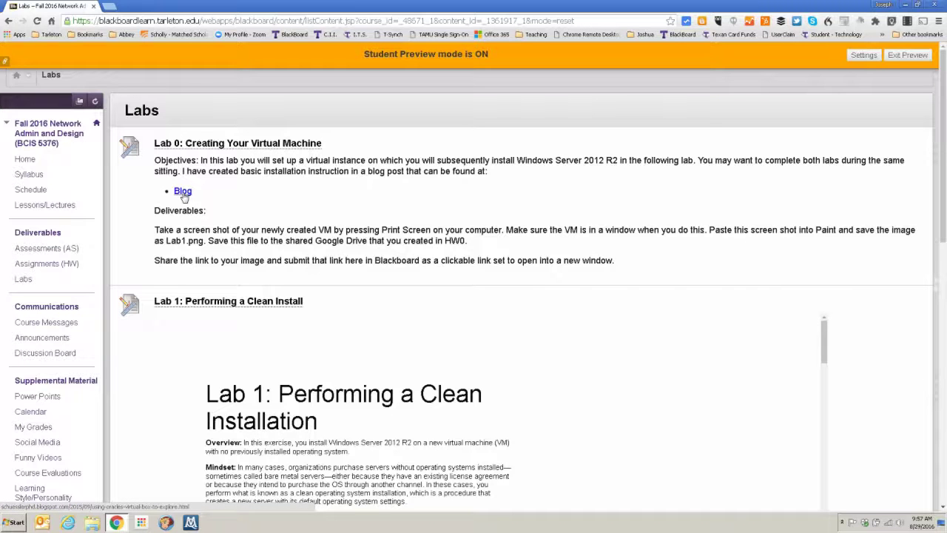
click(184, 195)
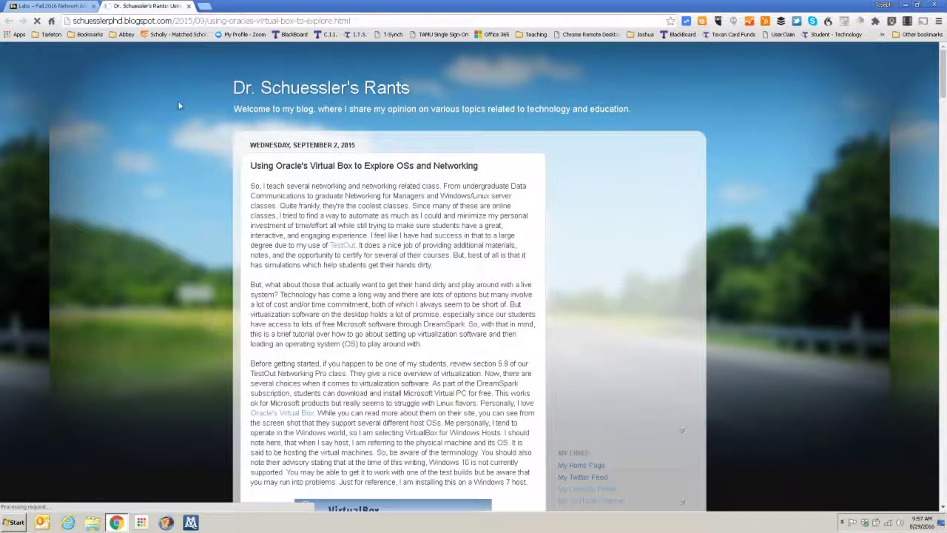
click(189, 7)
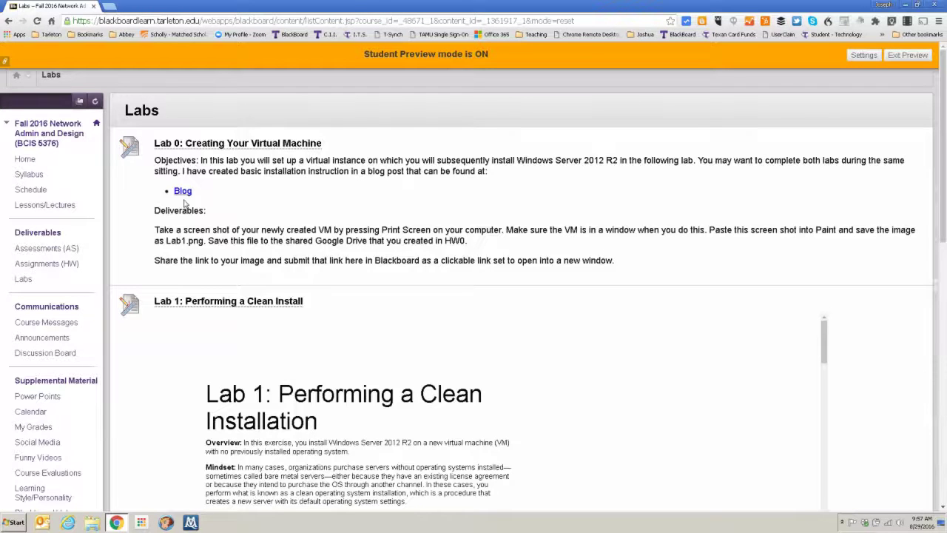
drag(203, 240, 168, 244)
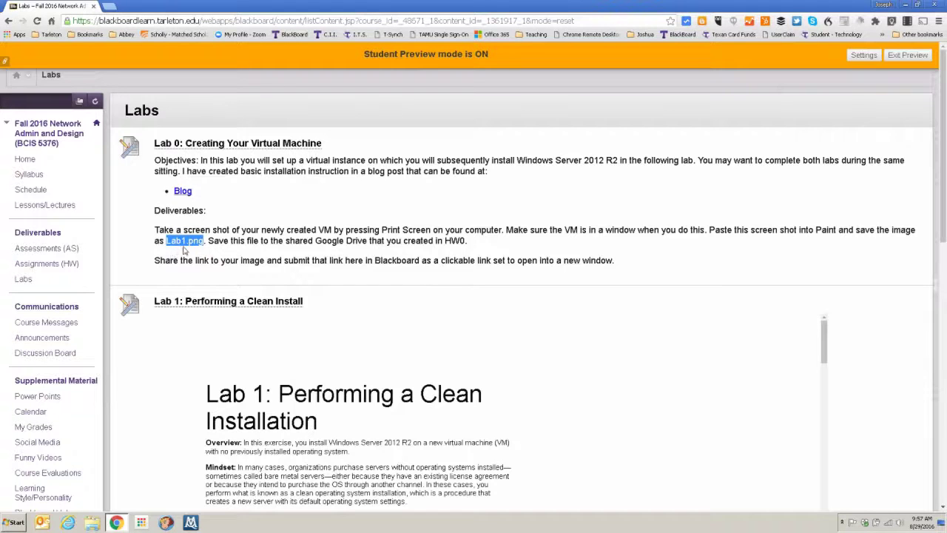
click(213, 146)
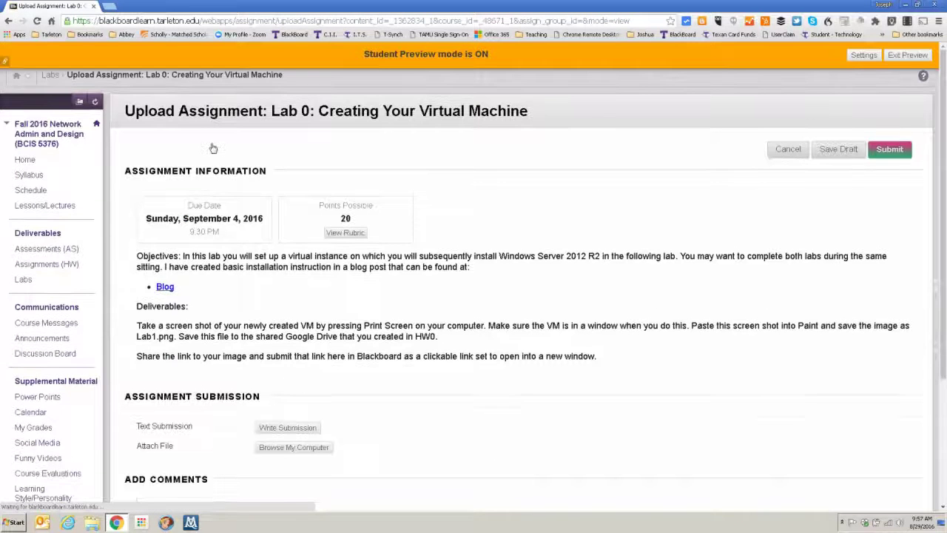
Review the Lab 0 grading rubric, then enter and select Lab1.png in a text submission
click(332, 232)
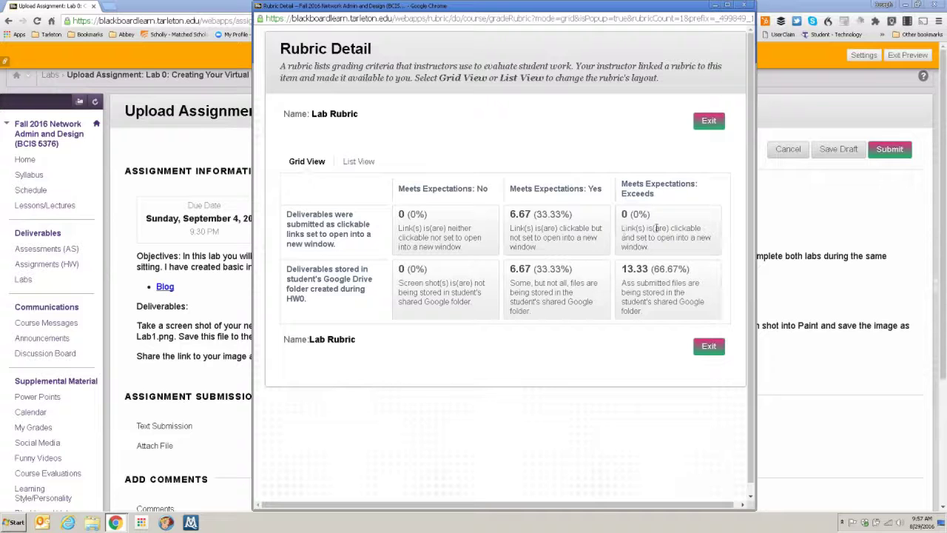
click(745, 4)
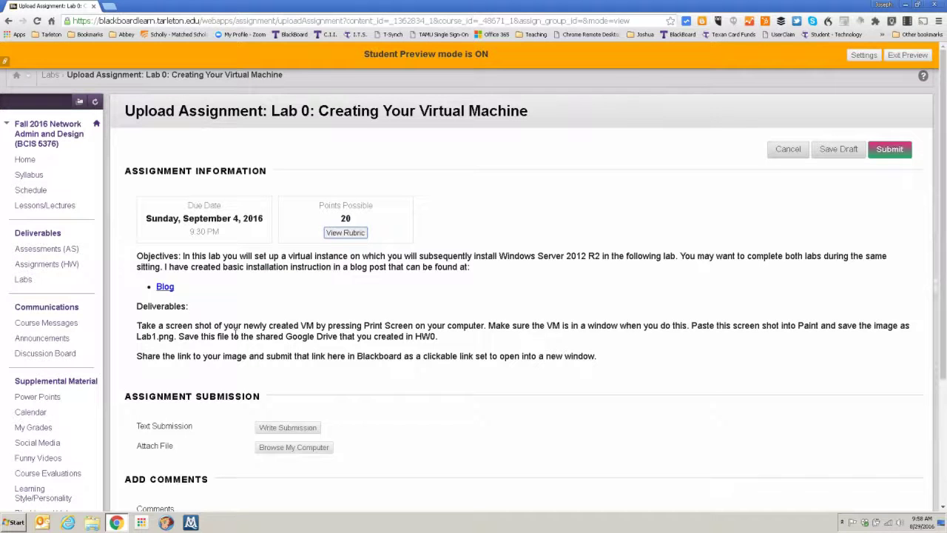
click(279, 433)
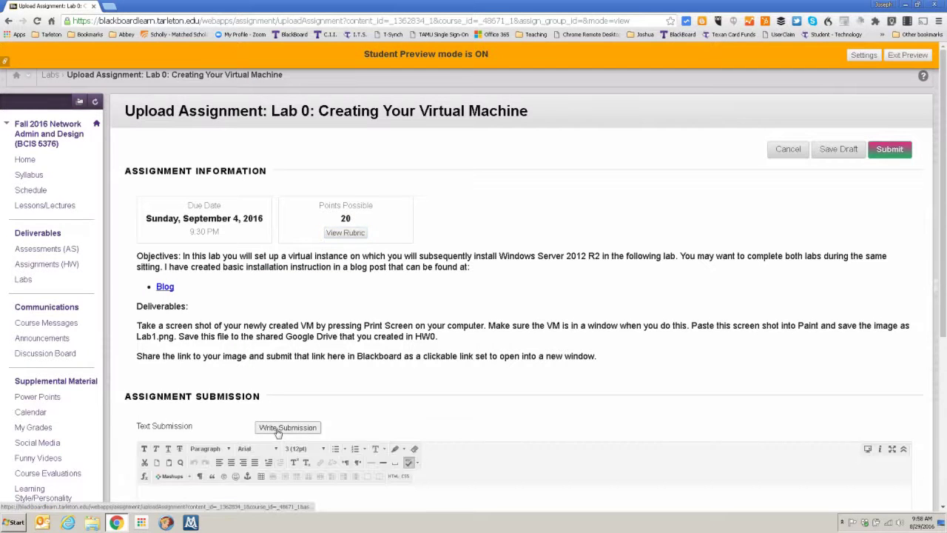
text(Lab1.png)
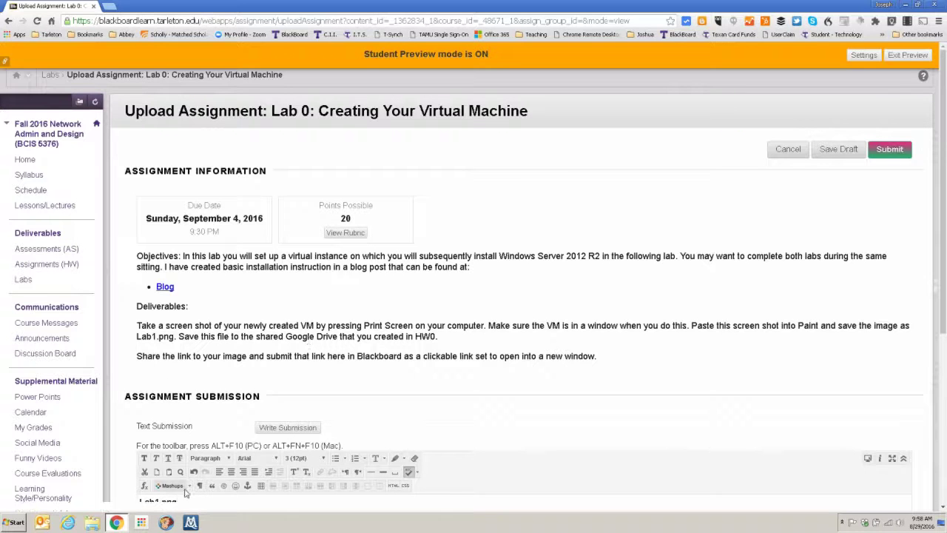
drag(177, 502, 130, 506)
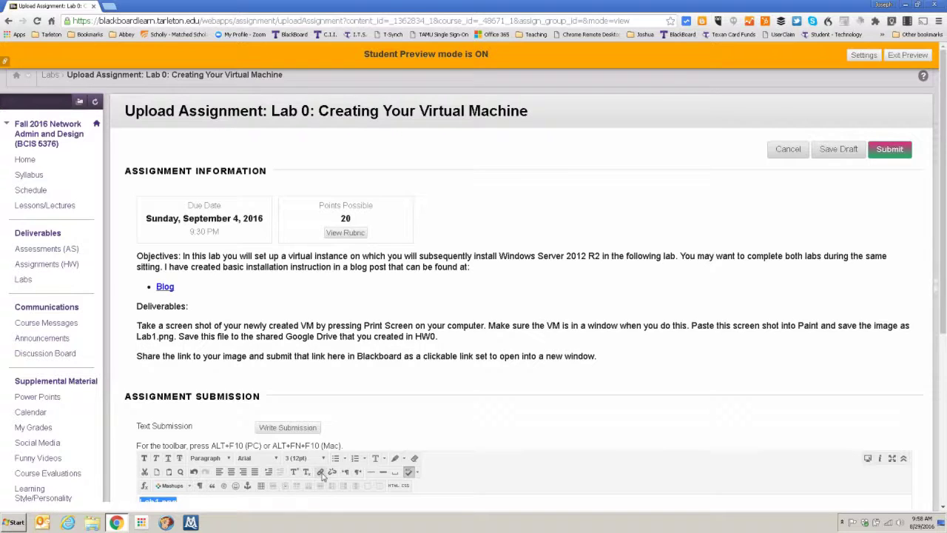
Try a New Window link target for Lab1.png, cancel the upload, and exit Student Preview
click(321, 472)
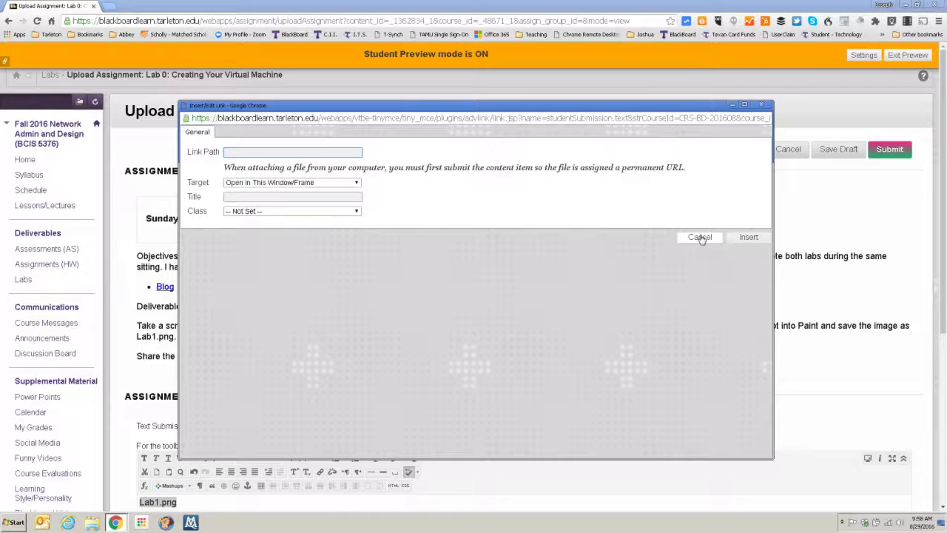
click(321, 182)
click(318, 183)
click(761, 105)
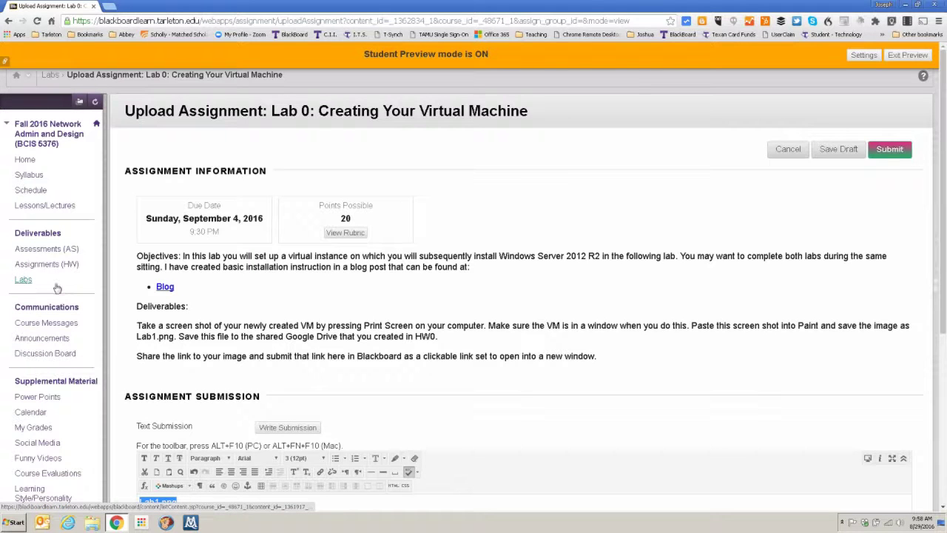
click(790, 153)
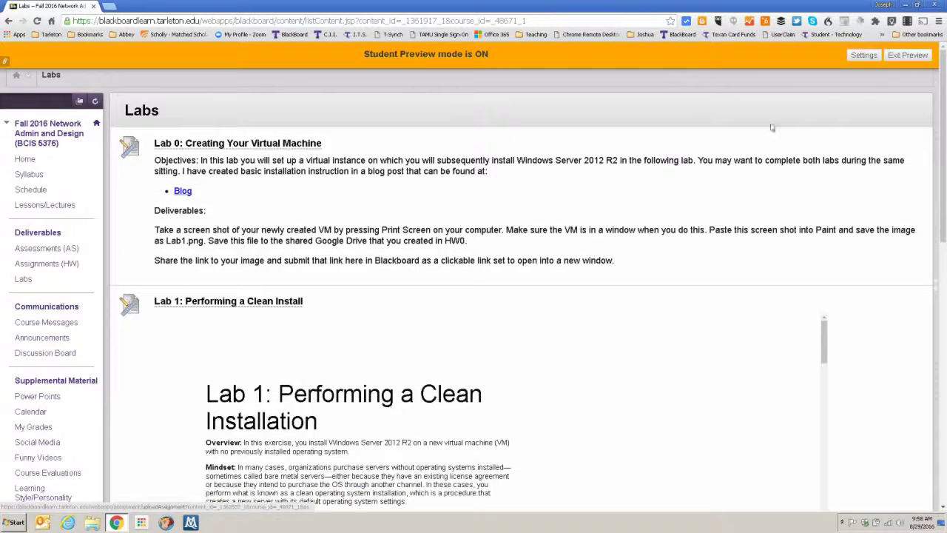
click(907, 56)
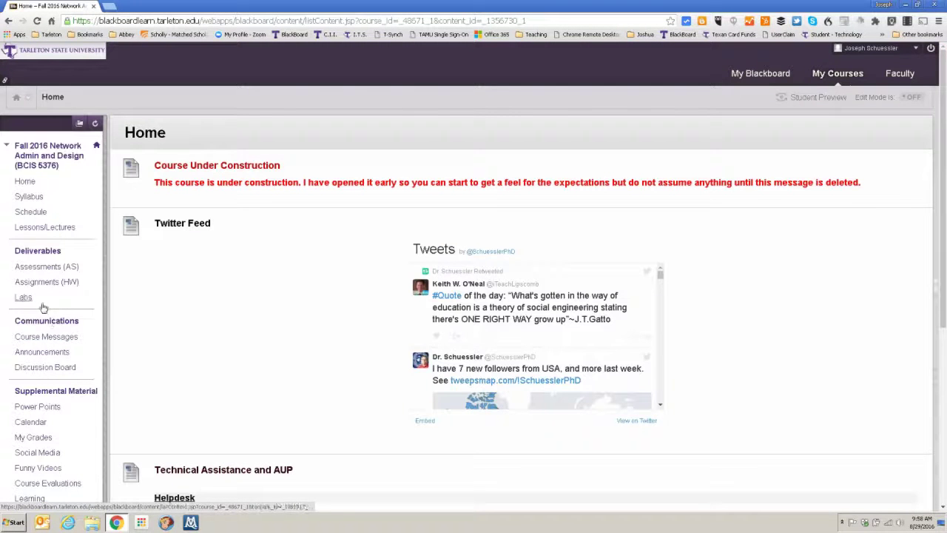
Show the Discussion Board with its Introductions and Ask the Professor and Your Peers forums
scroll(54, 367, down, 2)
scroll(55, 369, up, 2)
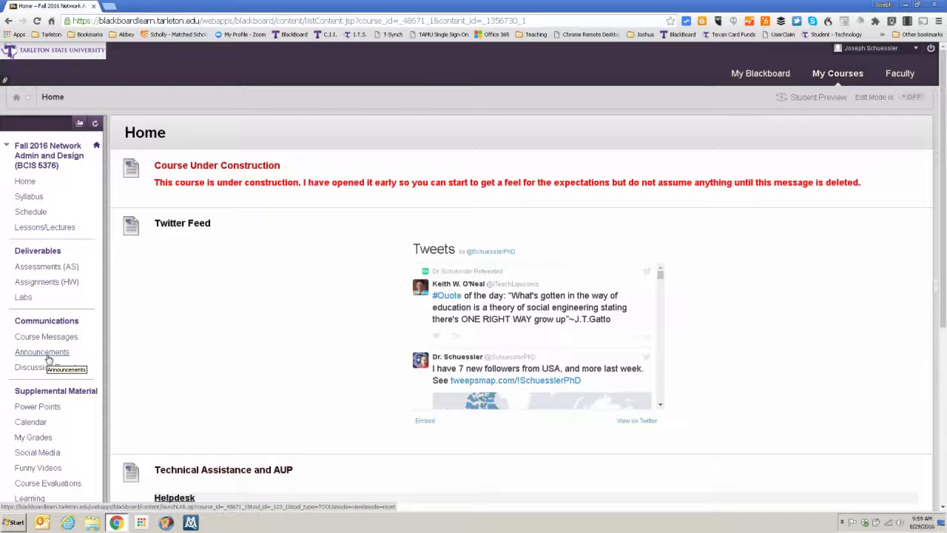
click(38, 374)
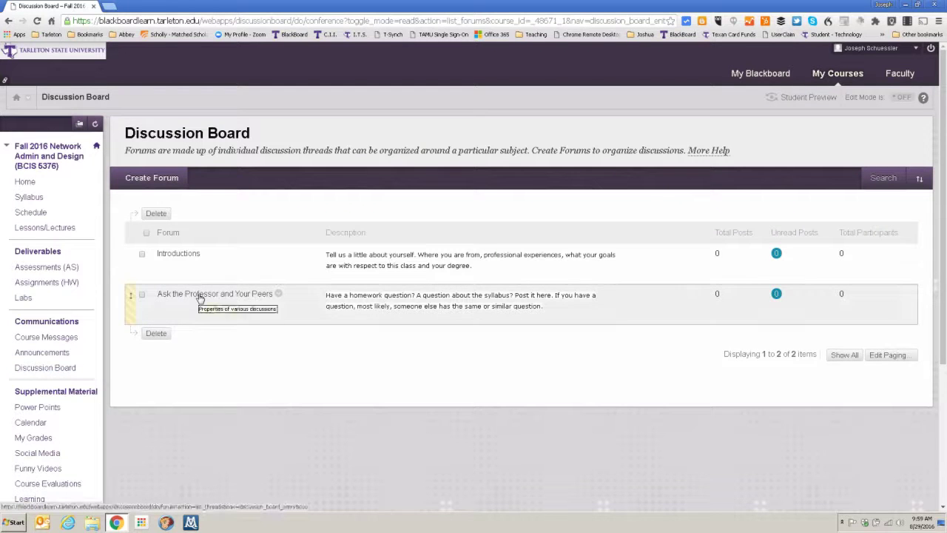
View the empty Introductions forum, then glance at the Power Points material in Google Drive
click(171, 255)
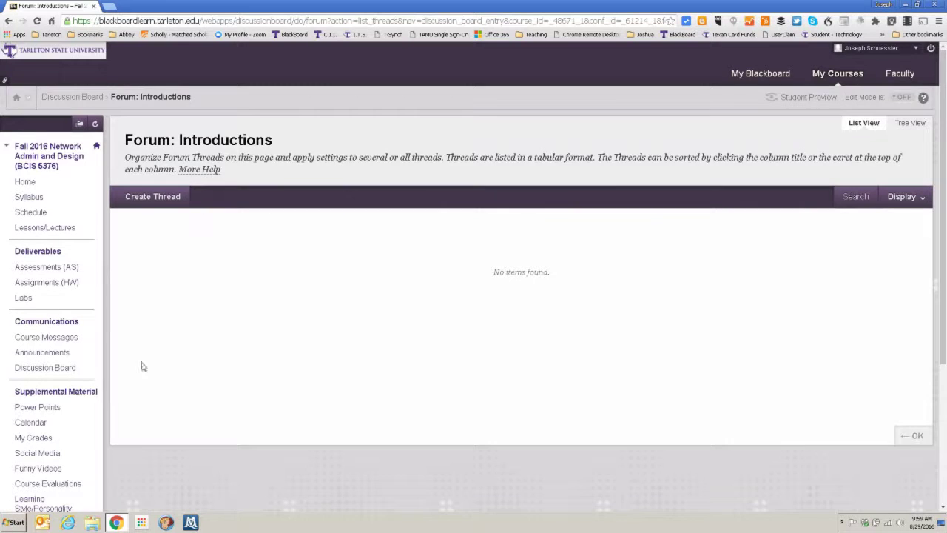
scroll(137, 395, down, 3)
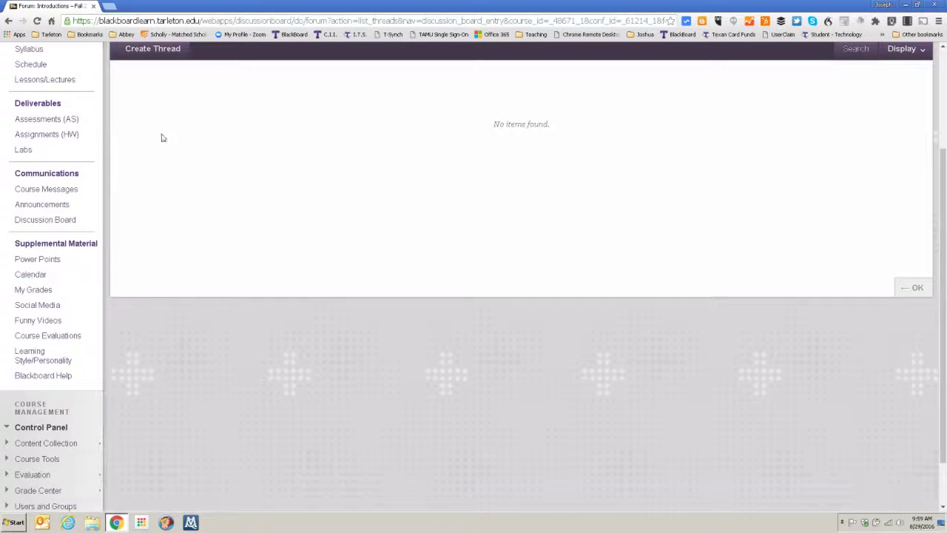
click(39, 264)
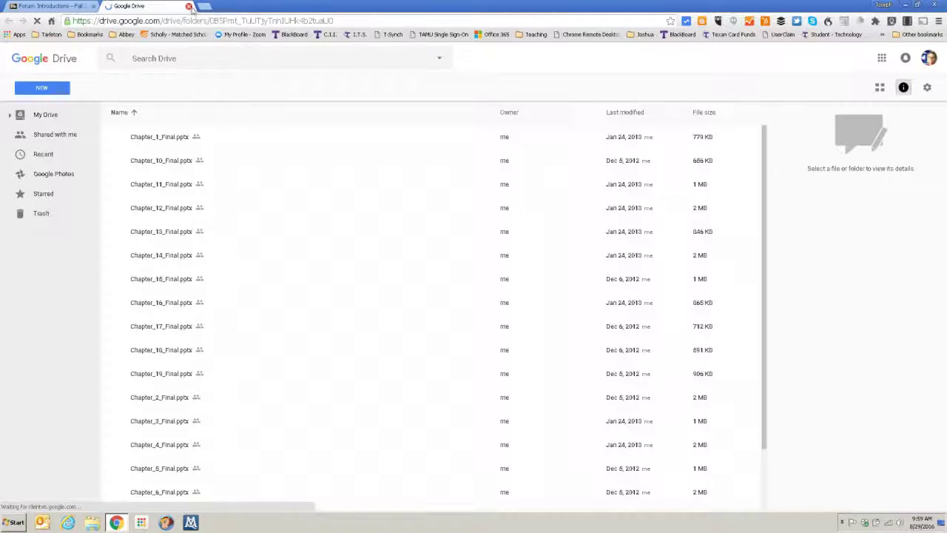
click(190, 6)
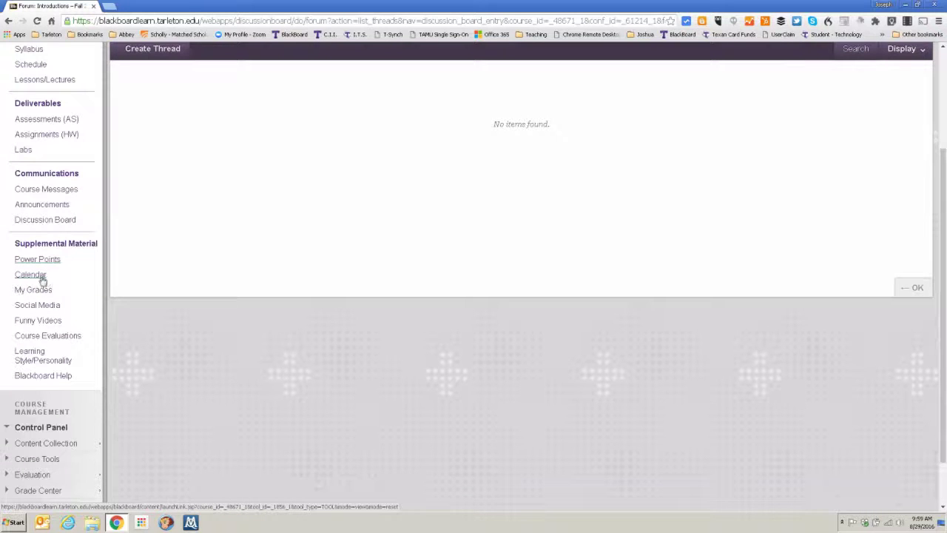
Turn Edit Mode on to reveal the hidden Exams and Survey course menu items
scroll(531, 319, up, 3)
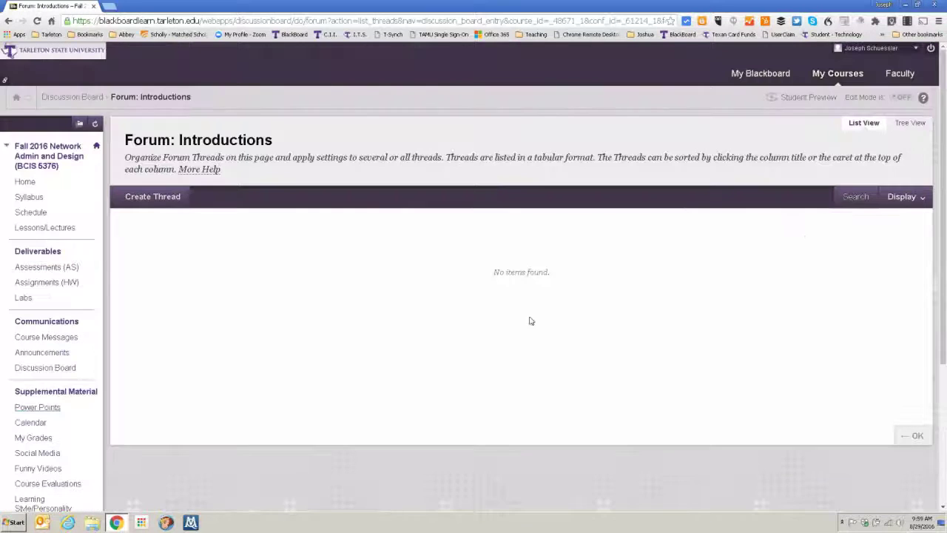
click(901, 101)
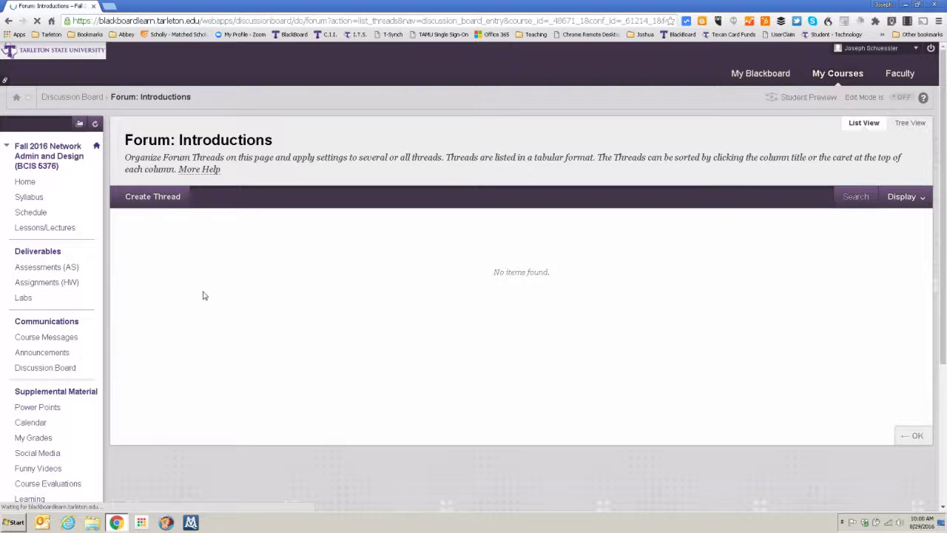
scroll(111, 370, down, 2)
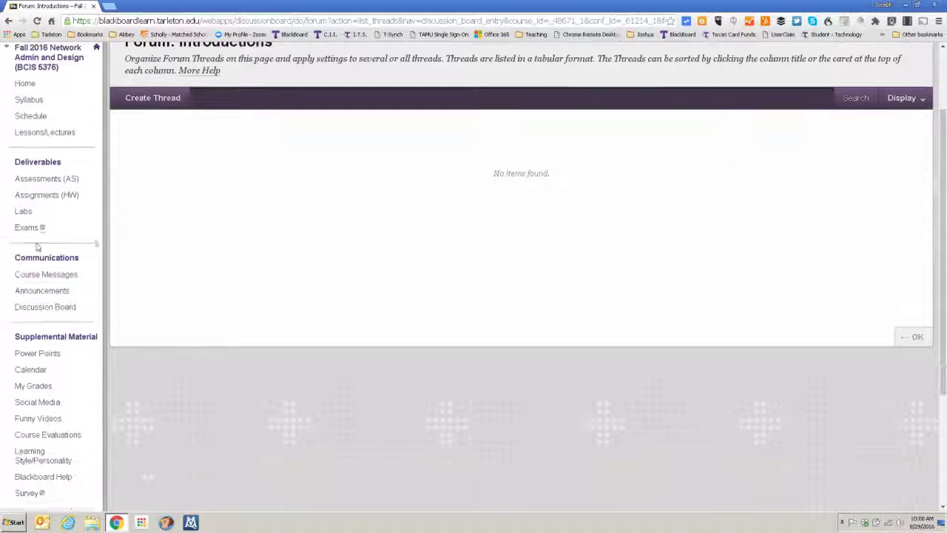
scroll(111, 381, down, 2)
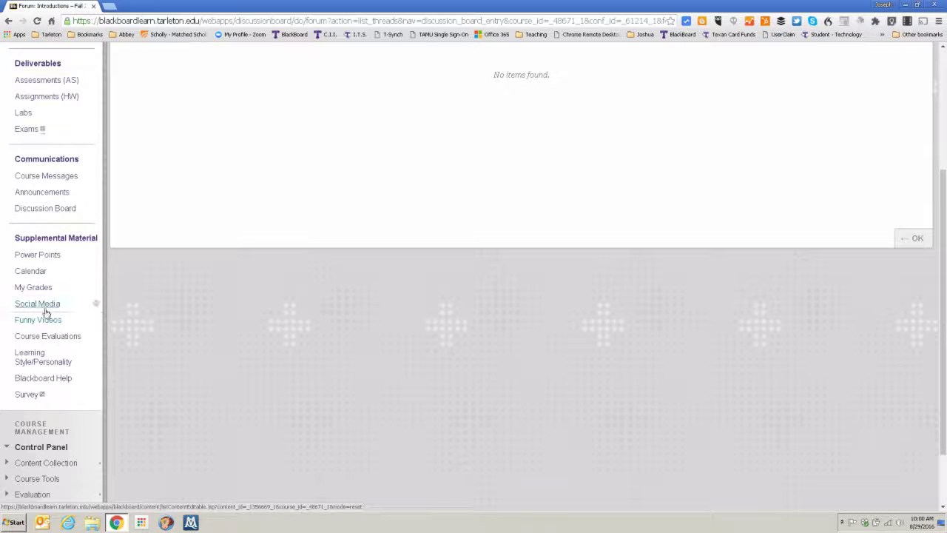
Browse Social Media links, then the Funny Videos clips like 'Mac Killed My Inner Child'
click(44, 308)
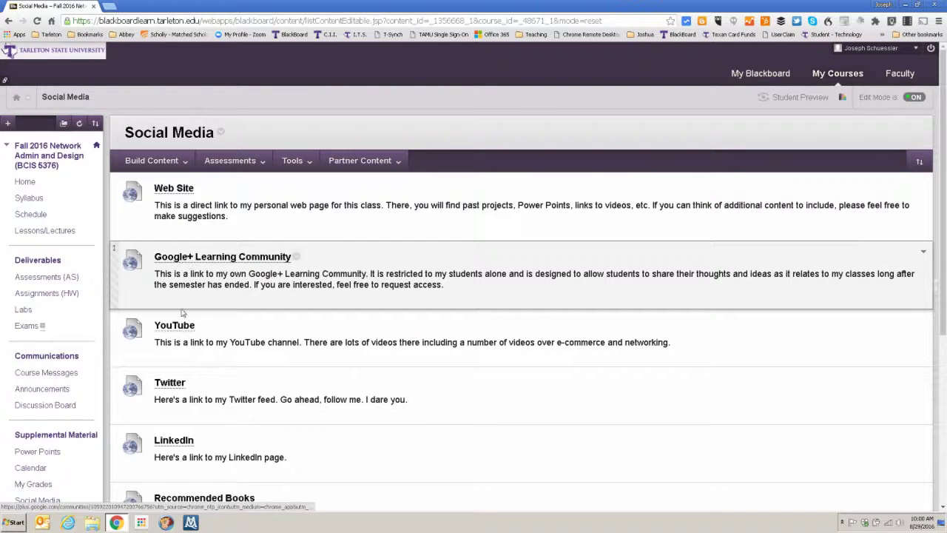
scroll(179, 394, down, 3)
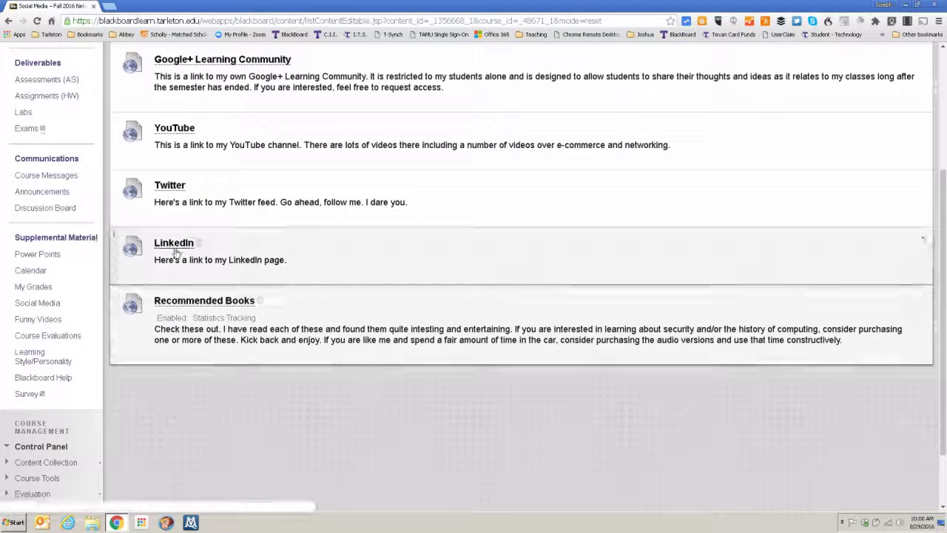
click(42, 321)
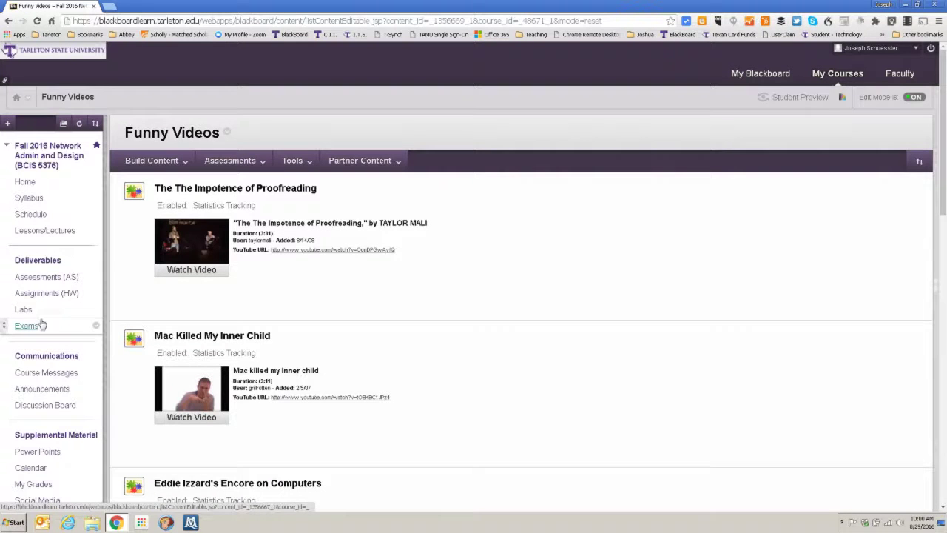
scroll(592, 323, down, 7)
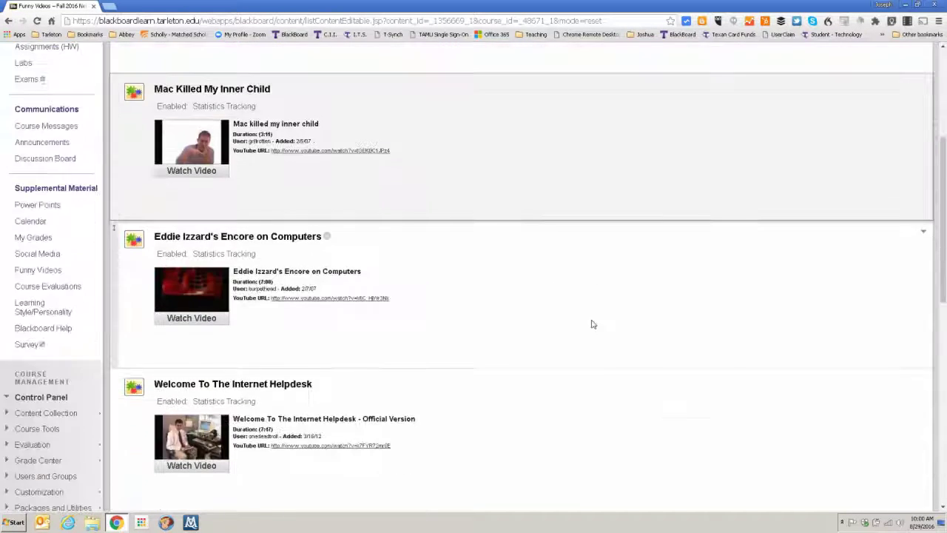
scroll(592, 323, down, 4)
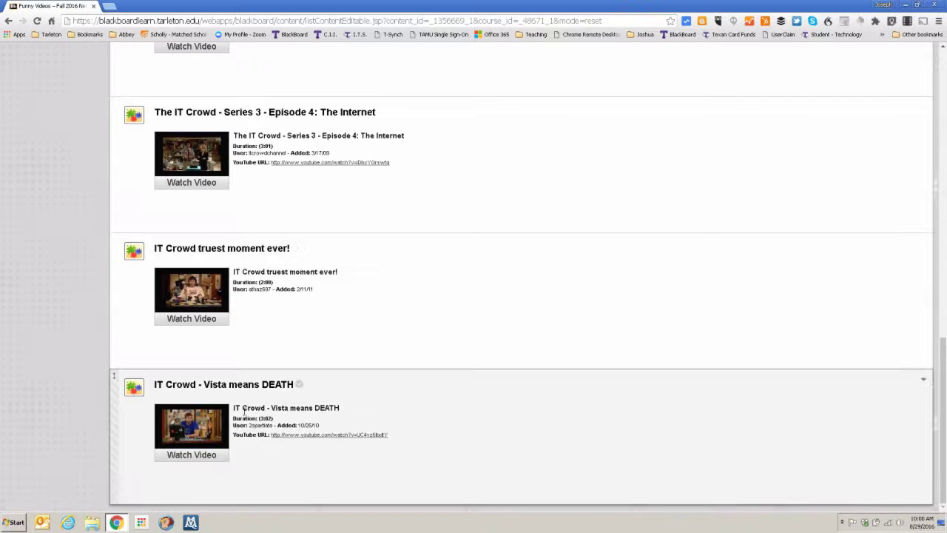
scroll(426, 445, up, 2)
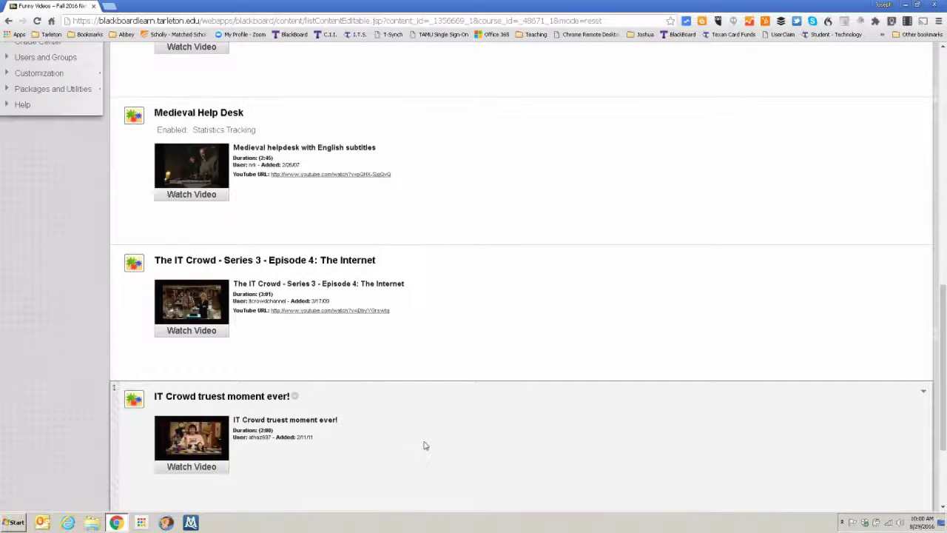
scroll(426, 445, up, 3)
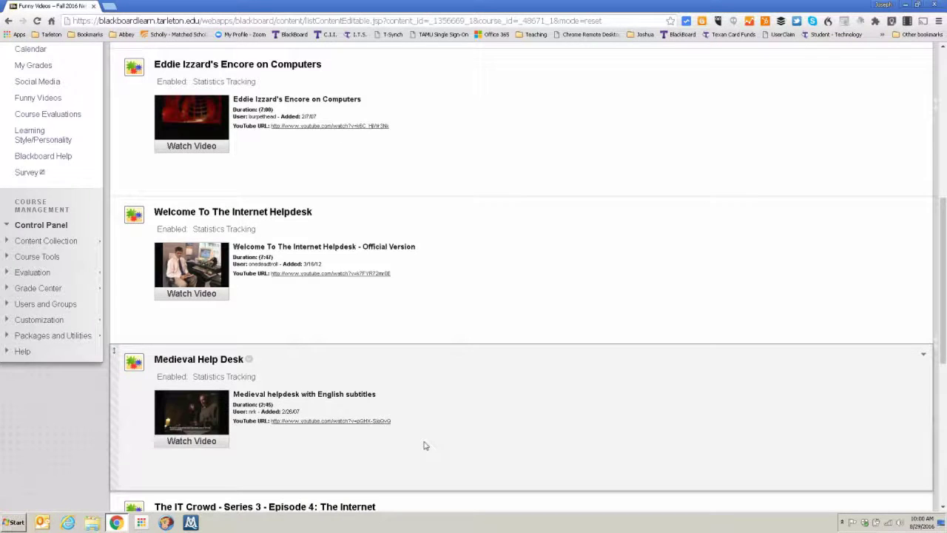
scroll(426, 445, up, 2)
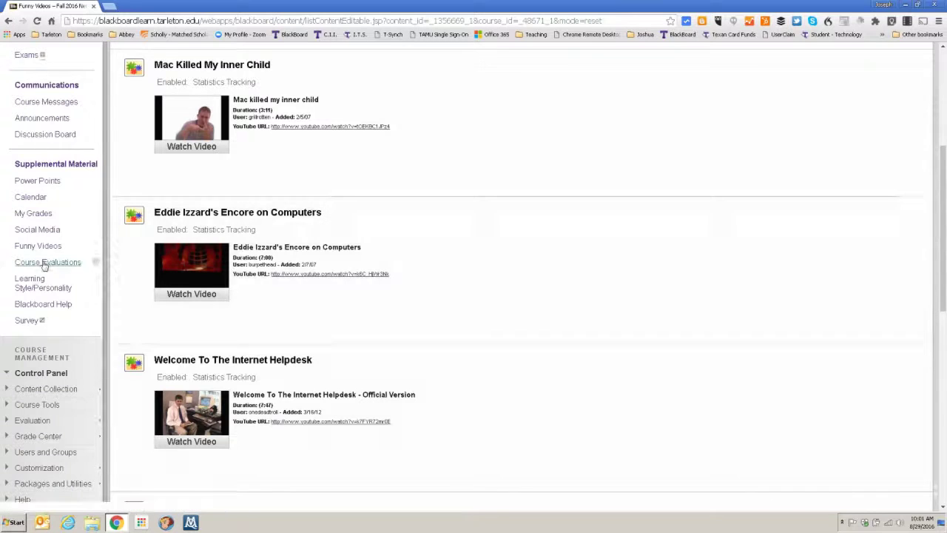
Review the embedded Course Evaluations responses, then view the Learning Style/Personality pie chart
click(47, 262)
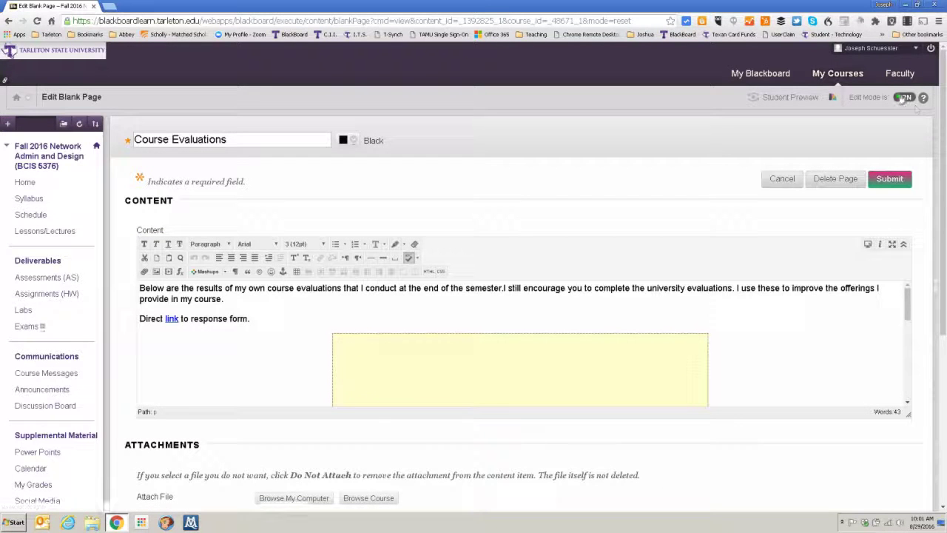
click(797, 174)
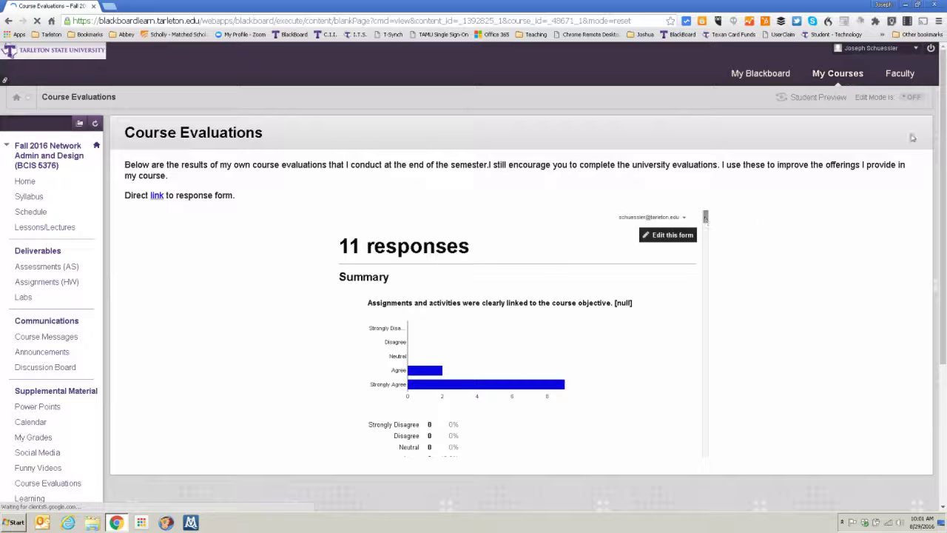
scroll(918, 141, down, 1)
drag(706, 166, 705, 385)
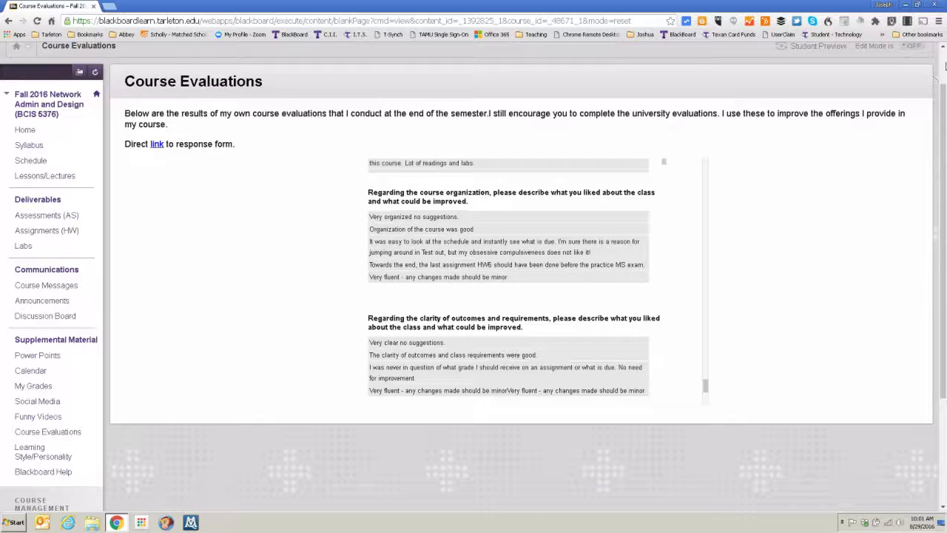
scroll(180, 272, down, 2)
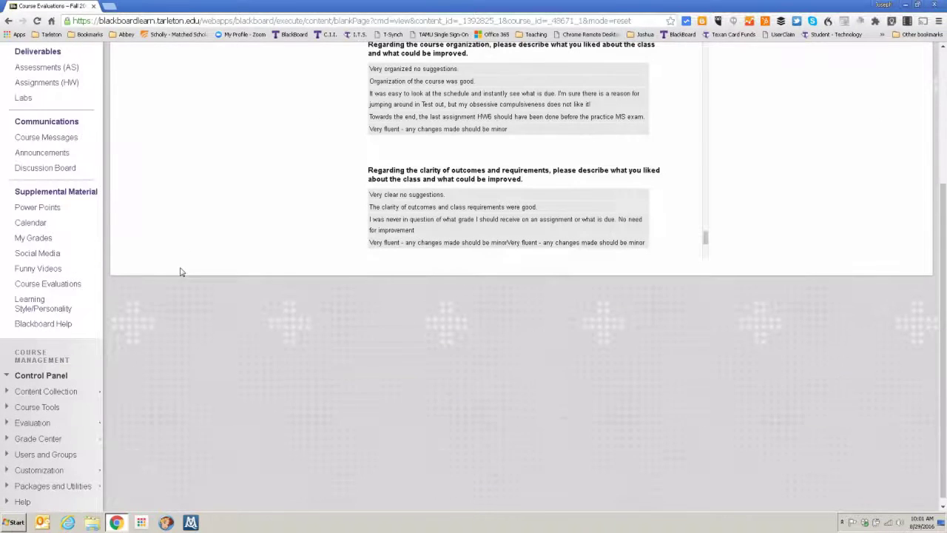
click(24, 305)
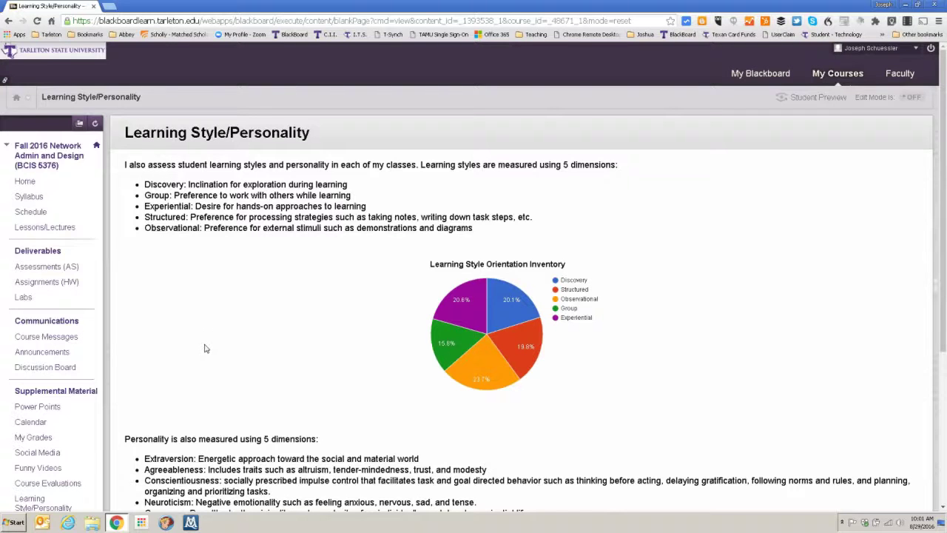
Switch Edit Mode back on for the Learning Style/Personality page
scroll(185, 463, down, 3)
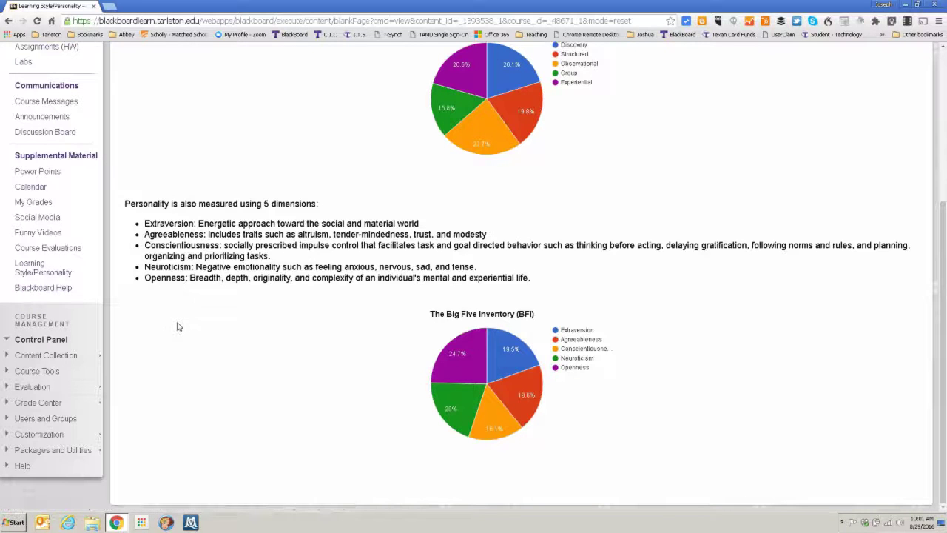
scroll(178, 327, up, 3)
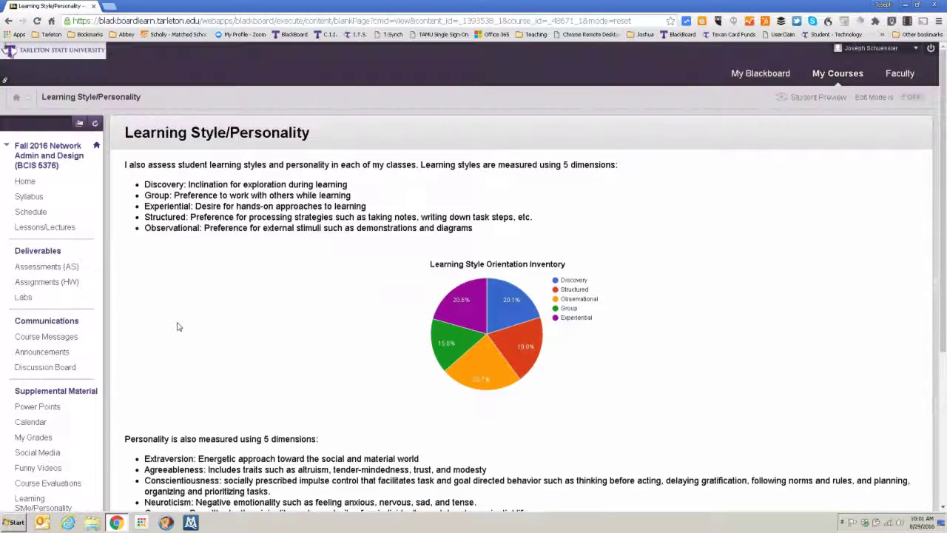
click(910, 100)
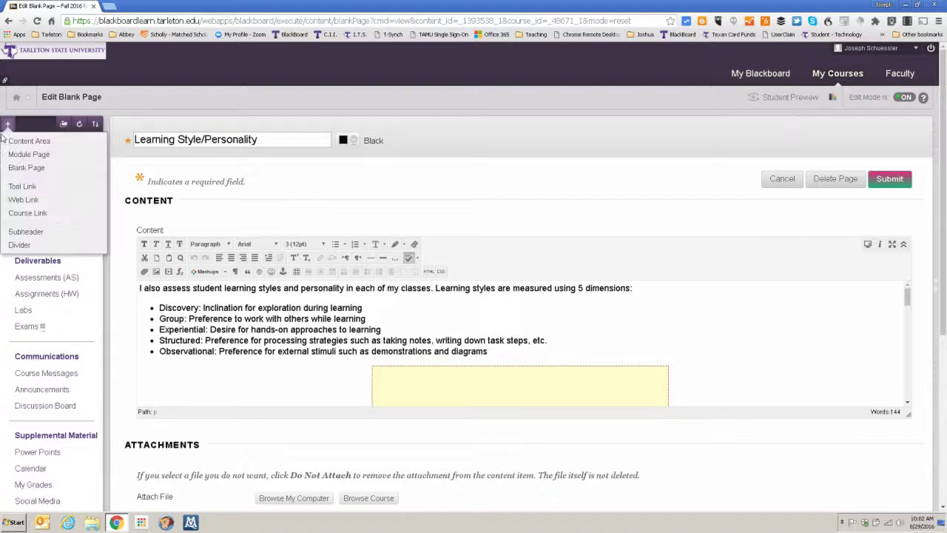
click(25, 185)
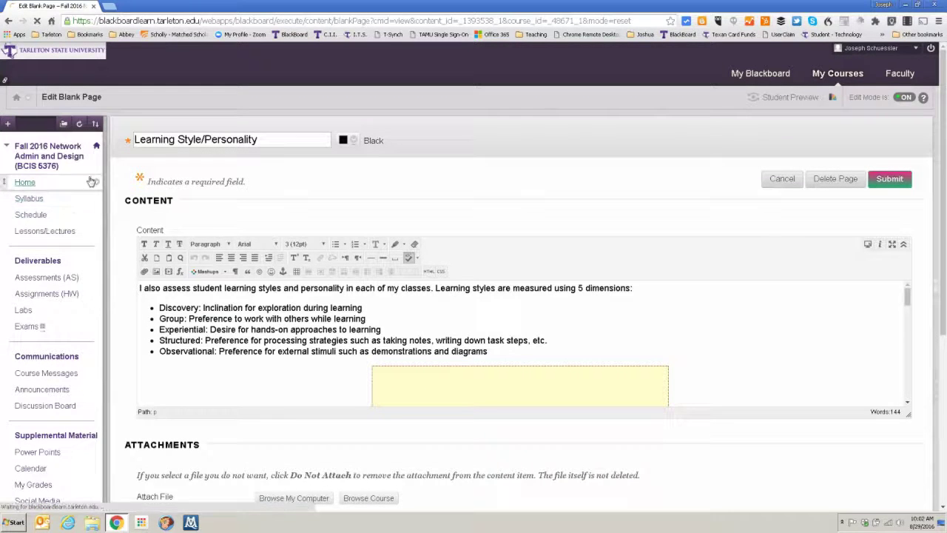